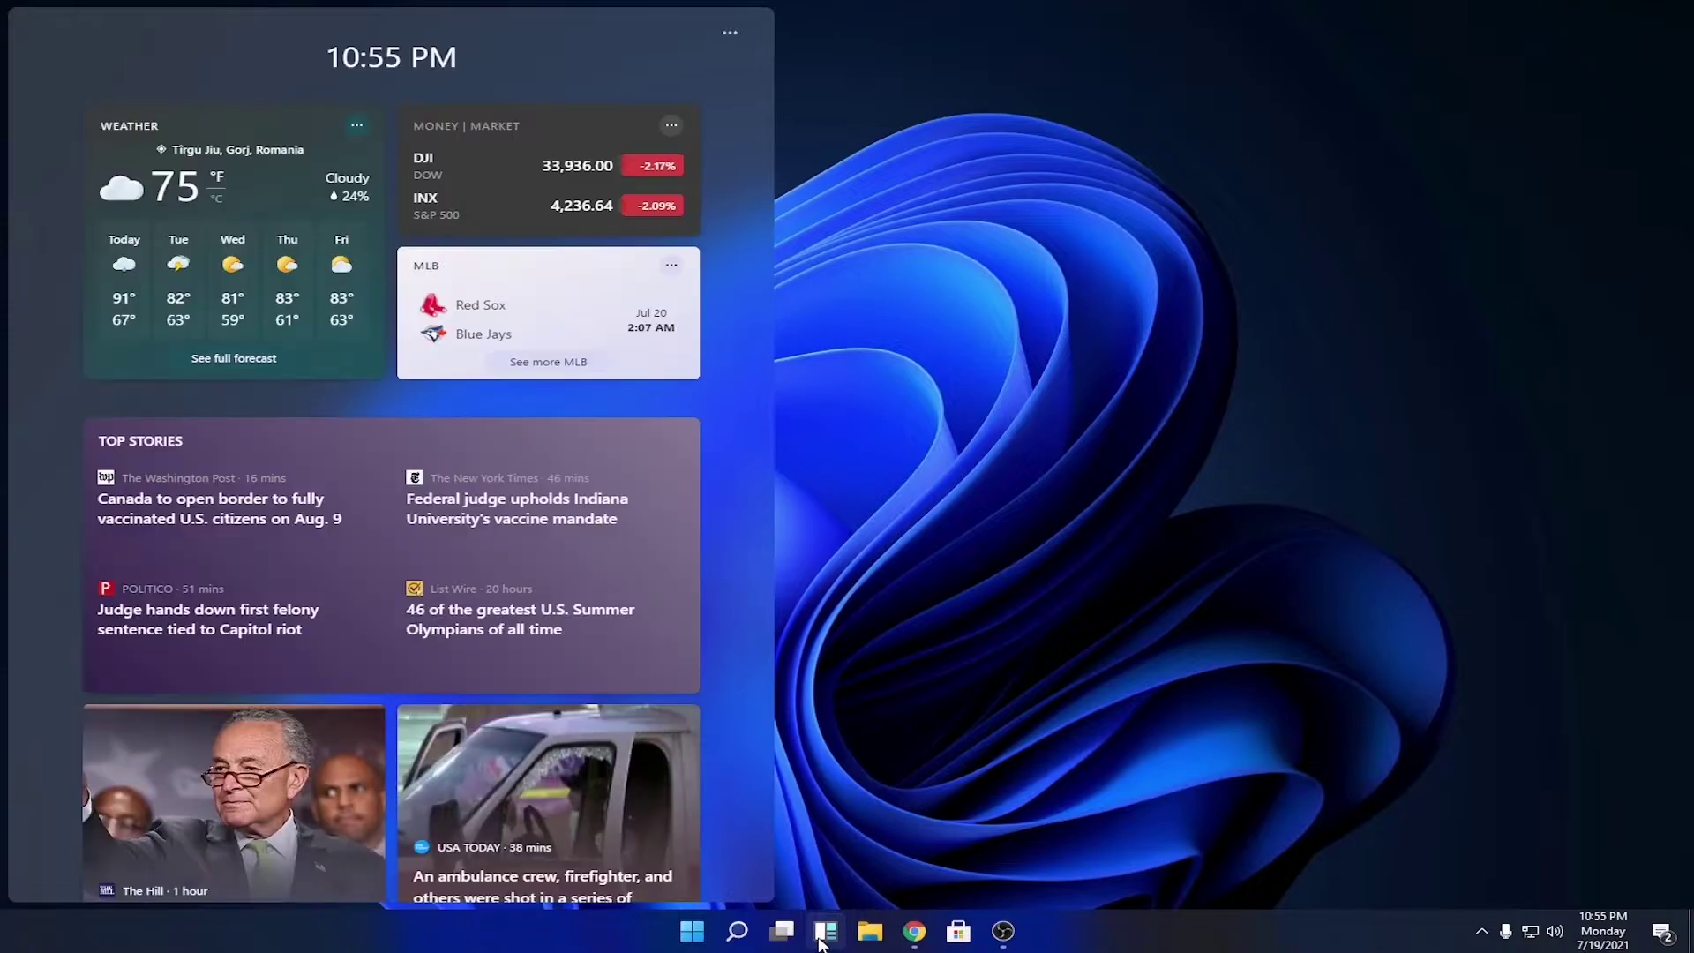
Switch to Chrome and download the WinRAR installer from the WinRAR website
left_click(927, 943)
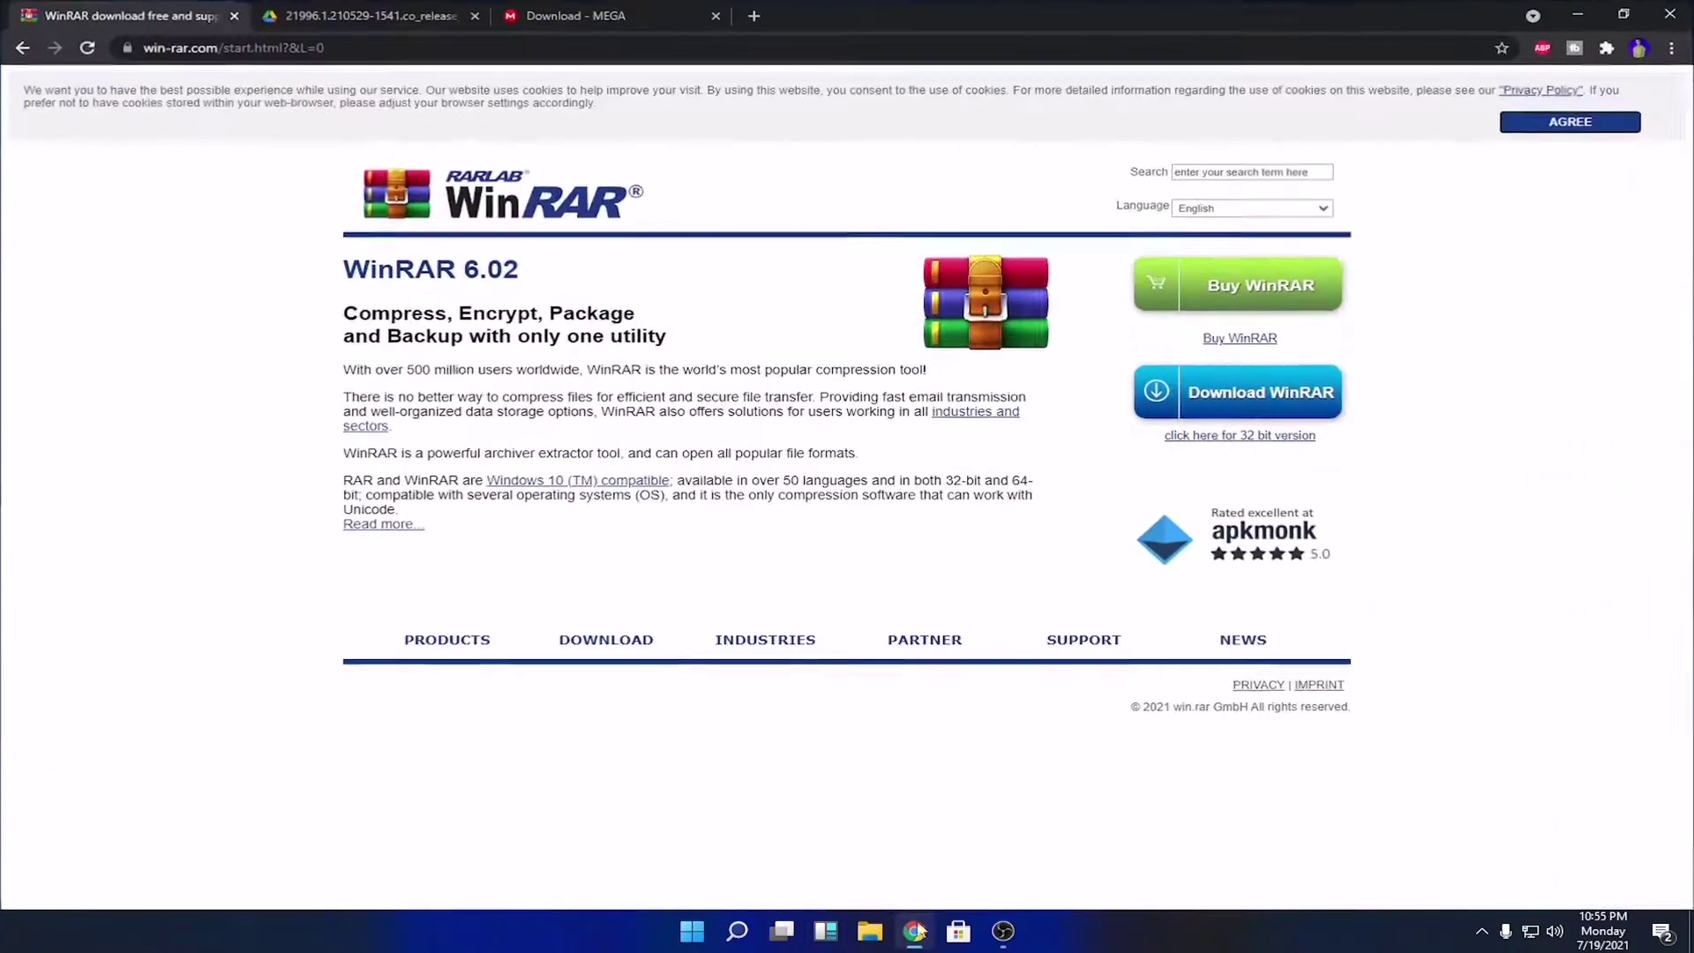
left_click(1286, 410)
left_click(886, 711)
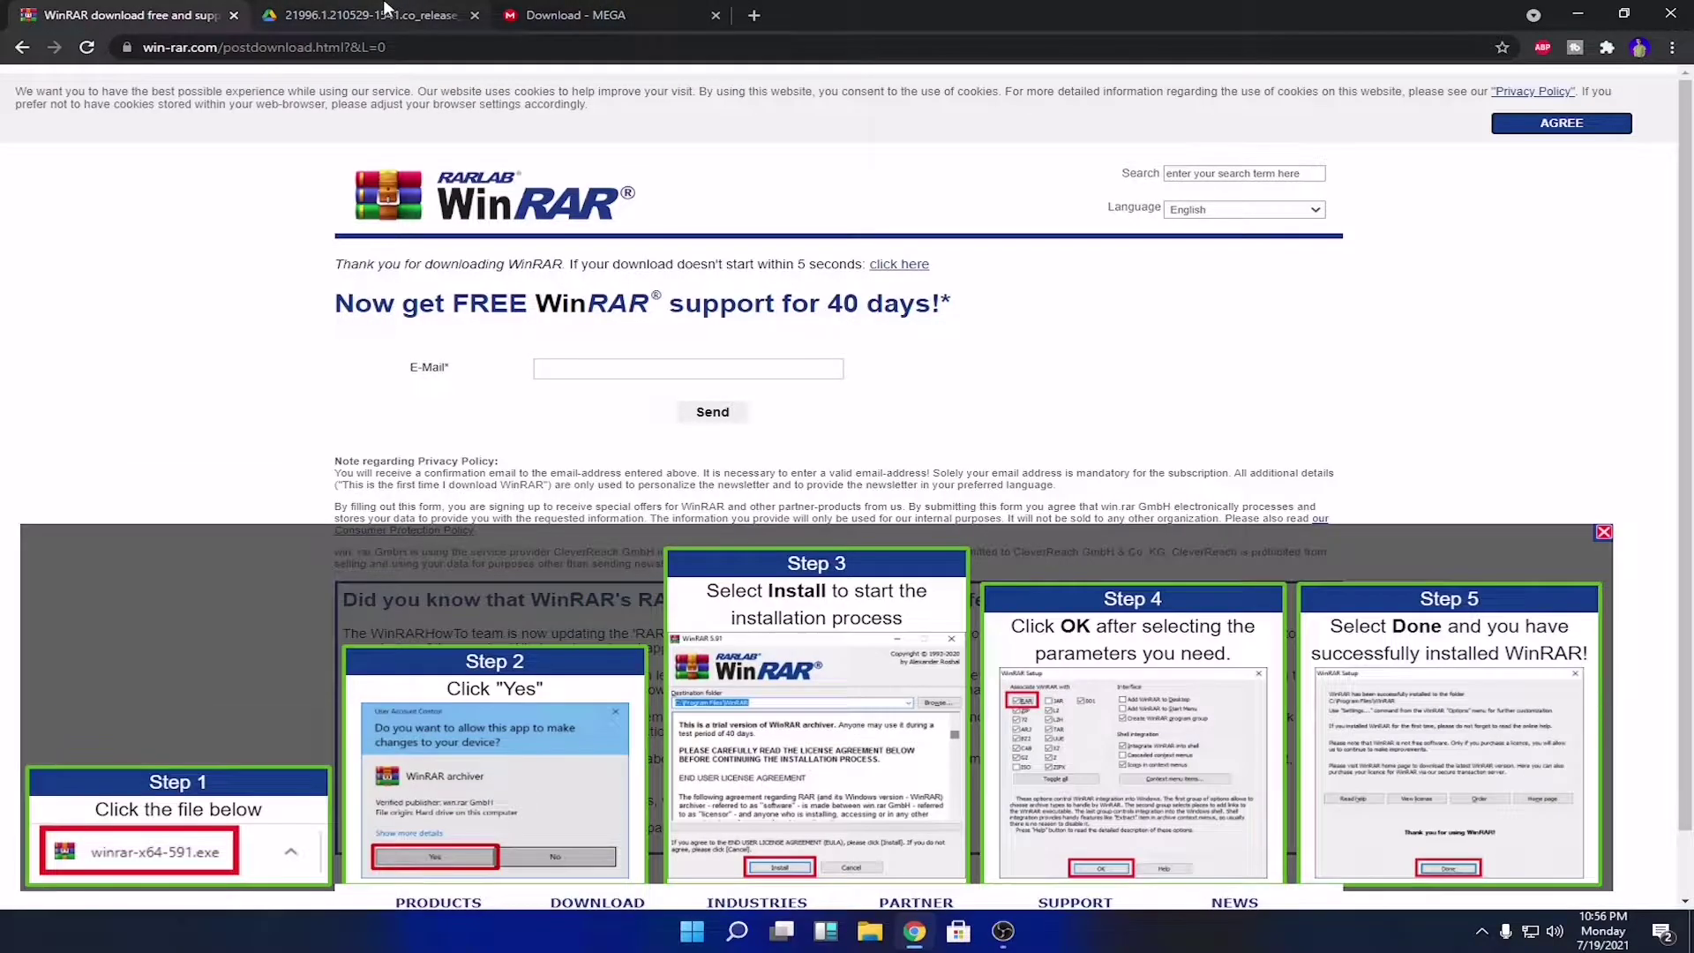
Download 21996.1.210529-1541.co_release_x64FREE_en-us.iso from Google Drive, proceeding despite the missing virus scan
left_click(388, 11)
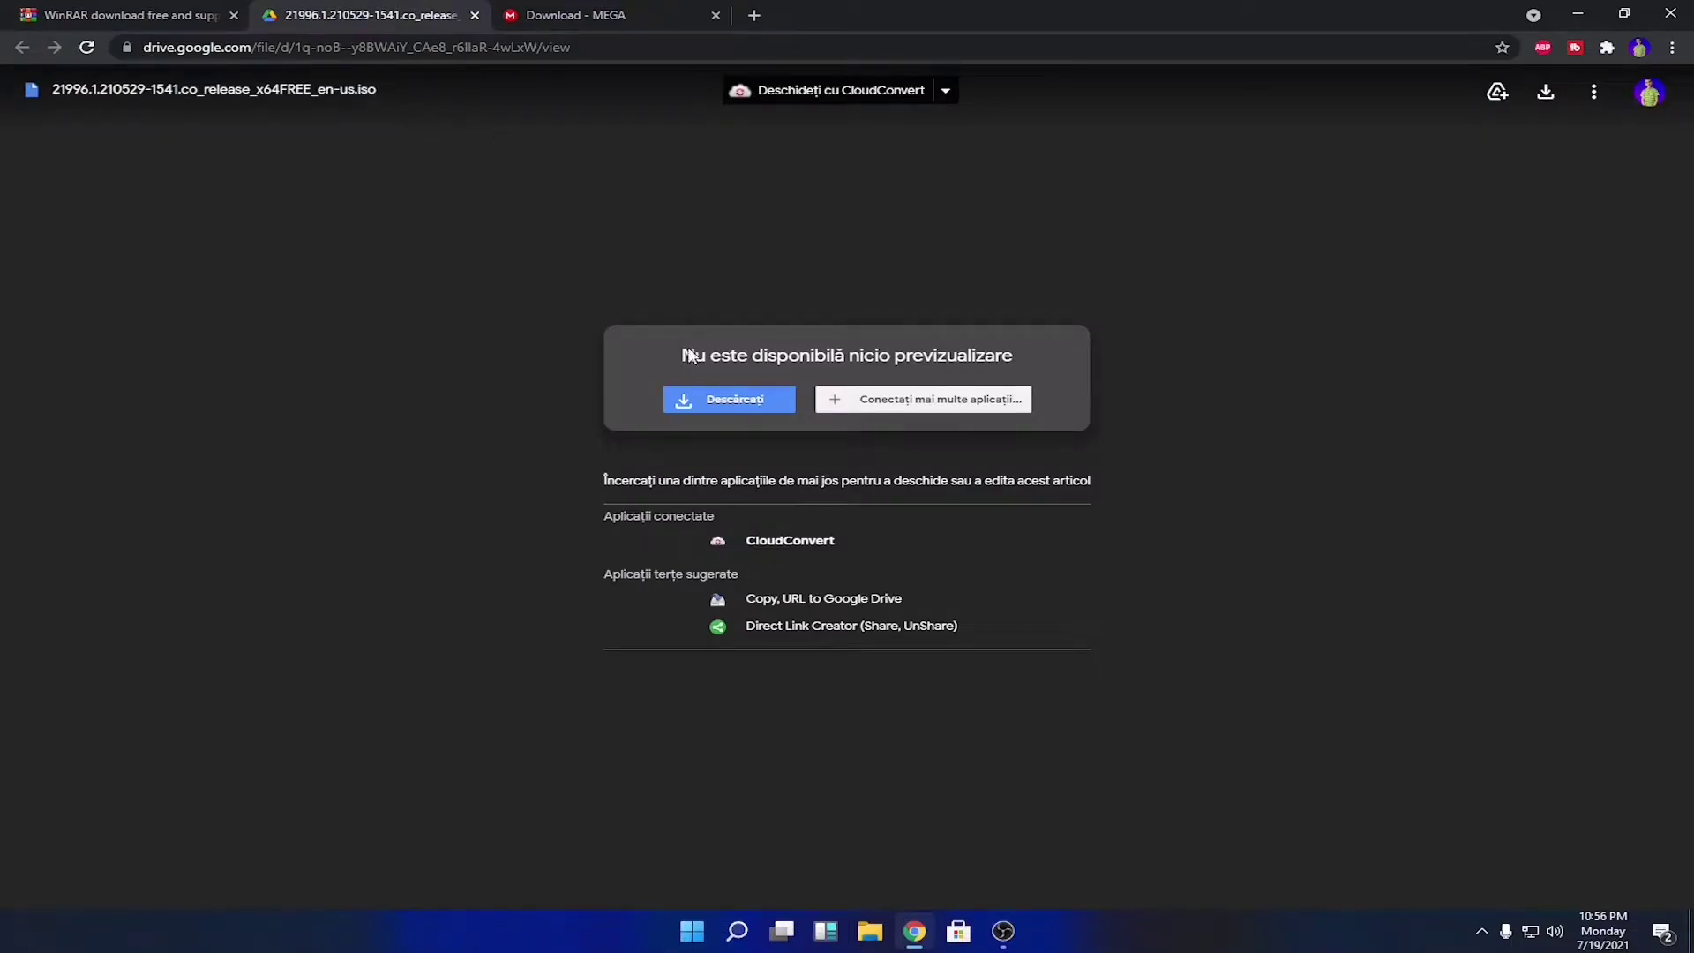
left_click(734, 403)
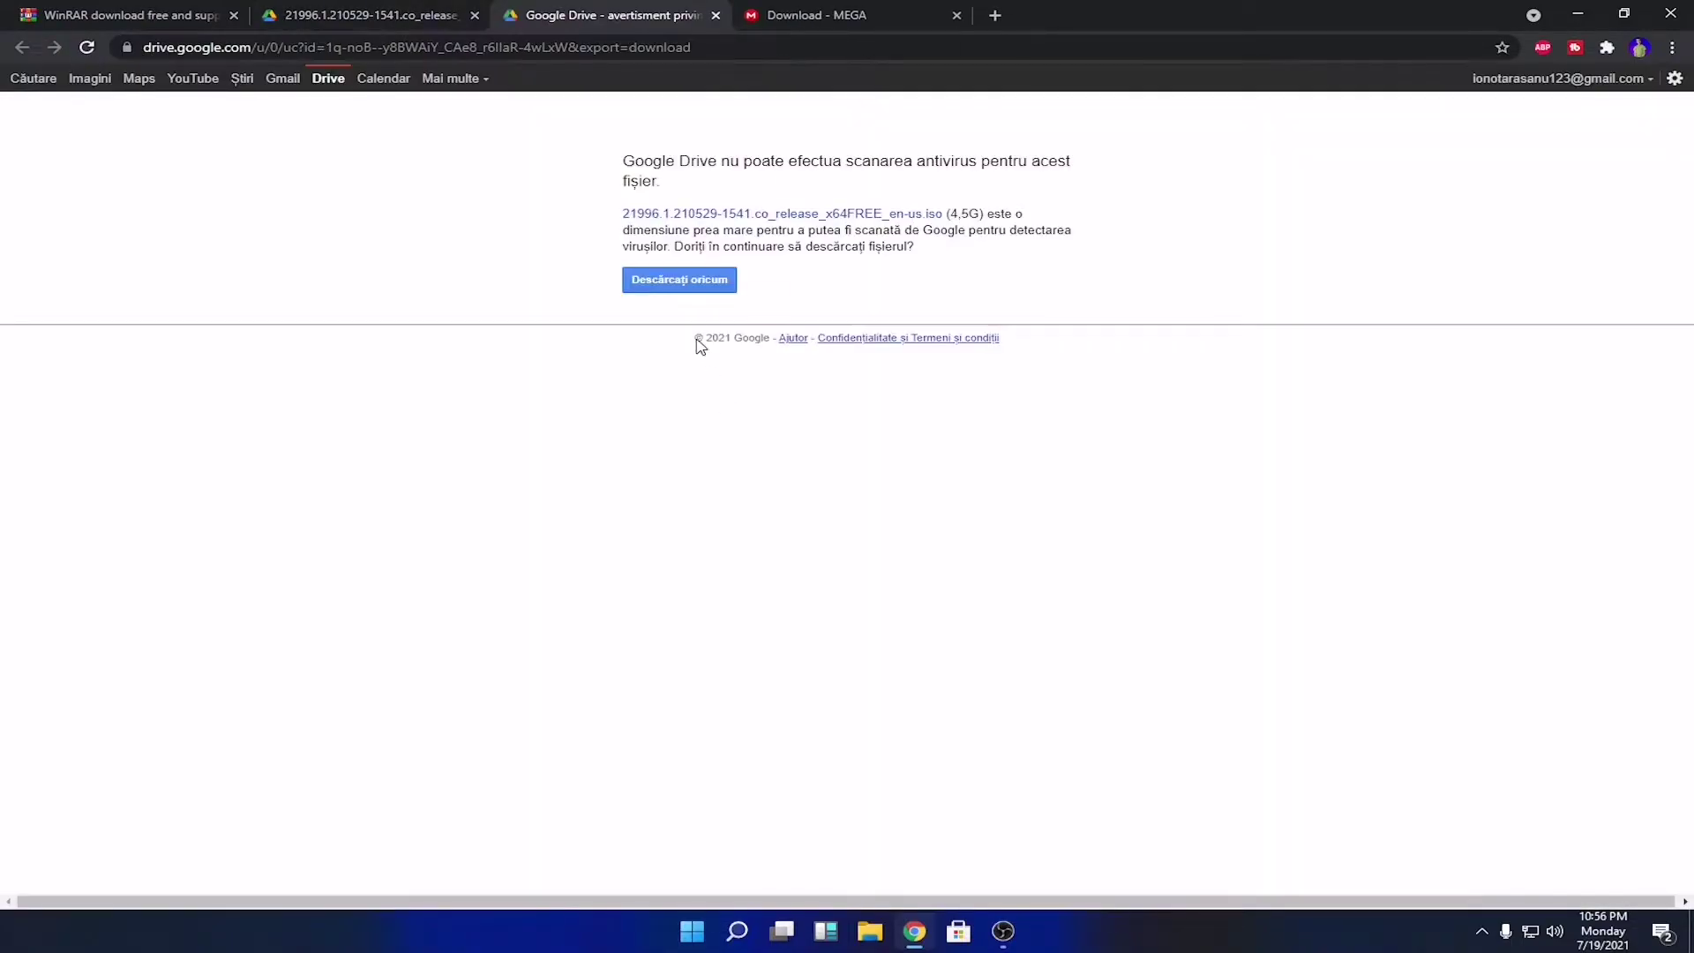
left_click(658, 282)
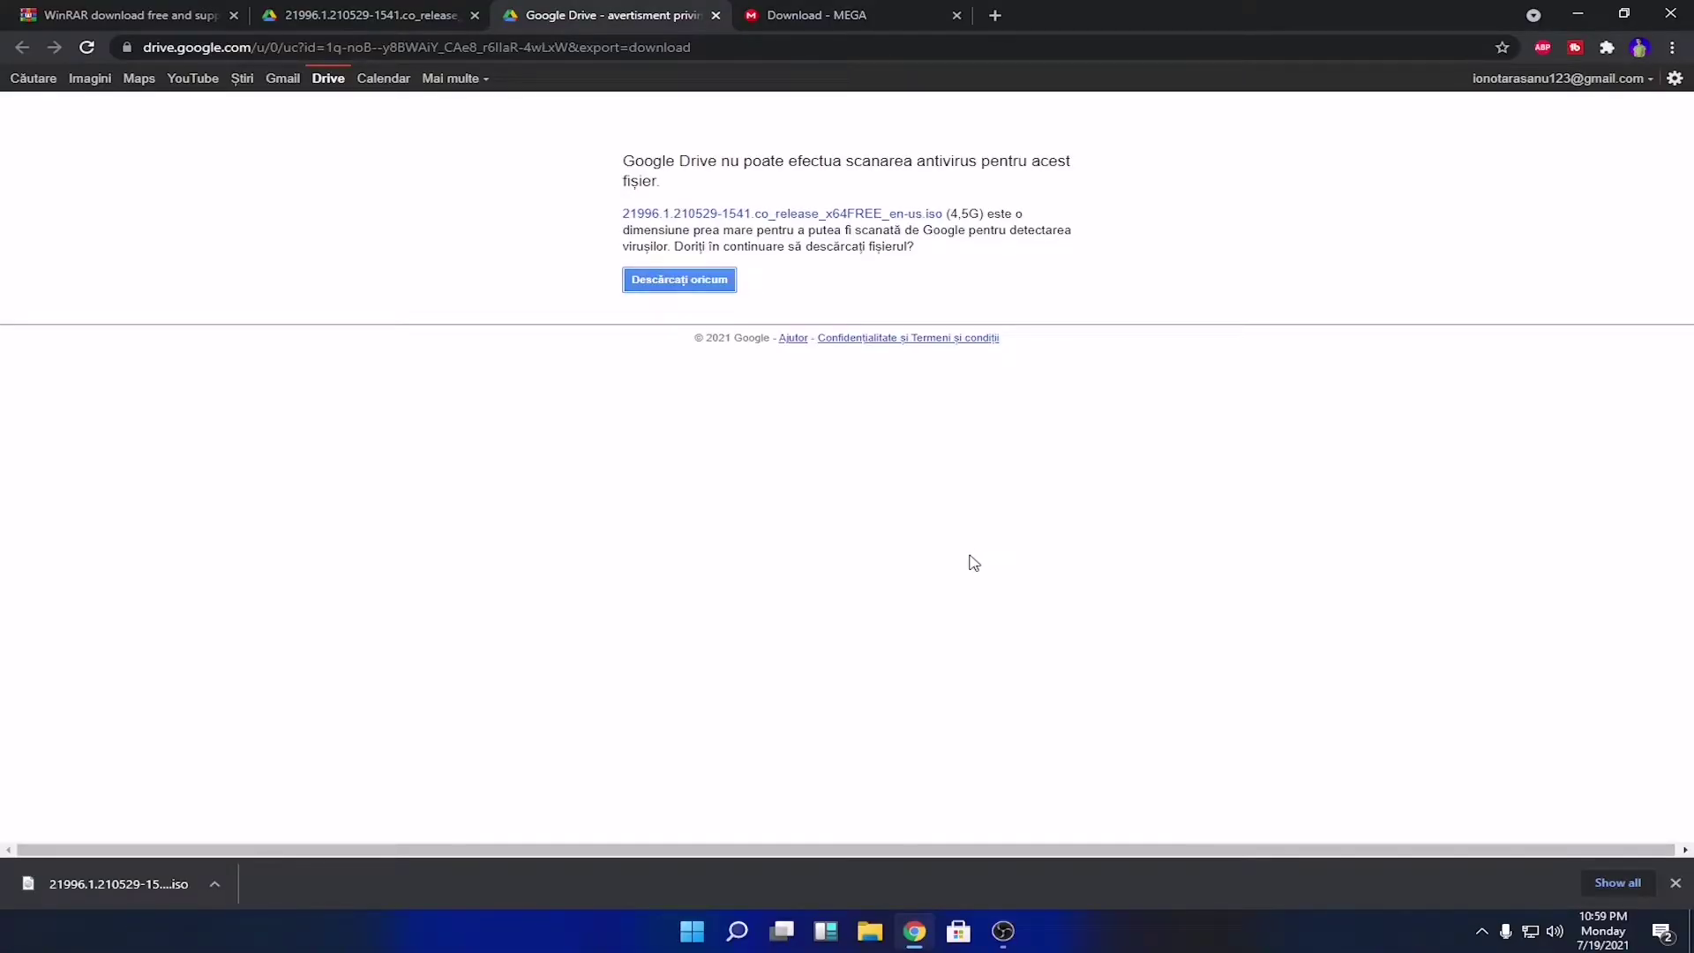
Mount the downloaded Windows 11 ISO and copy all files and folders from its DVD drive
left_click(78, 877)
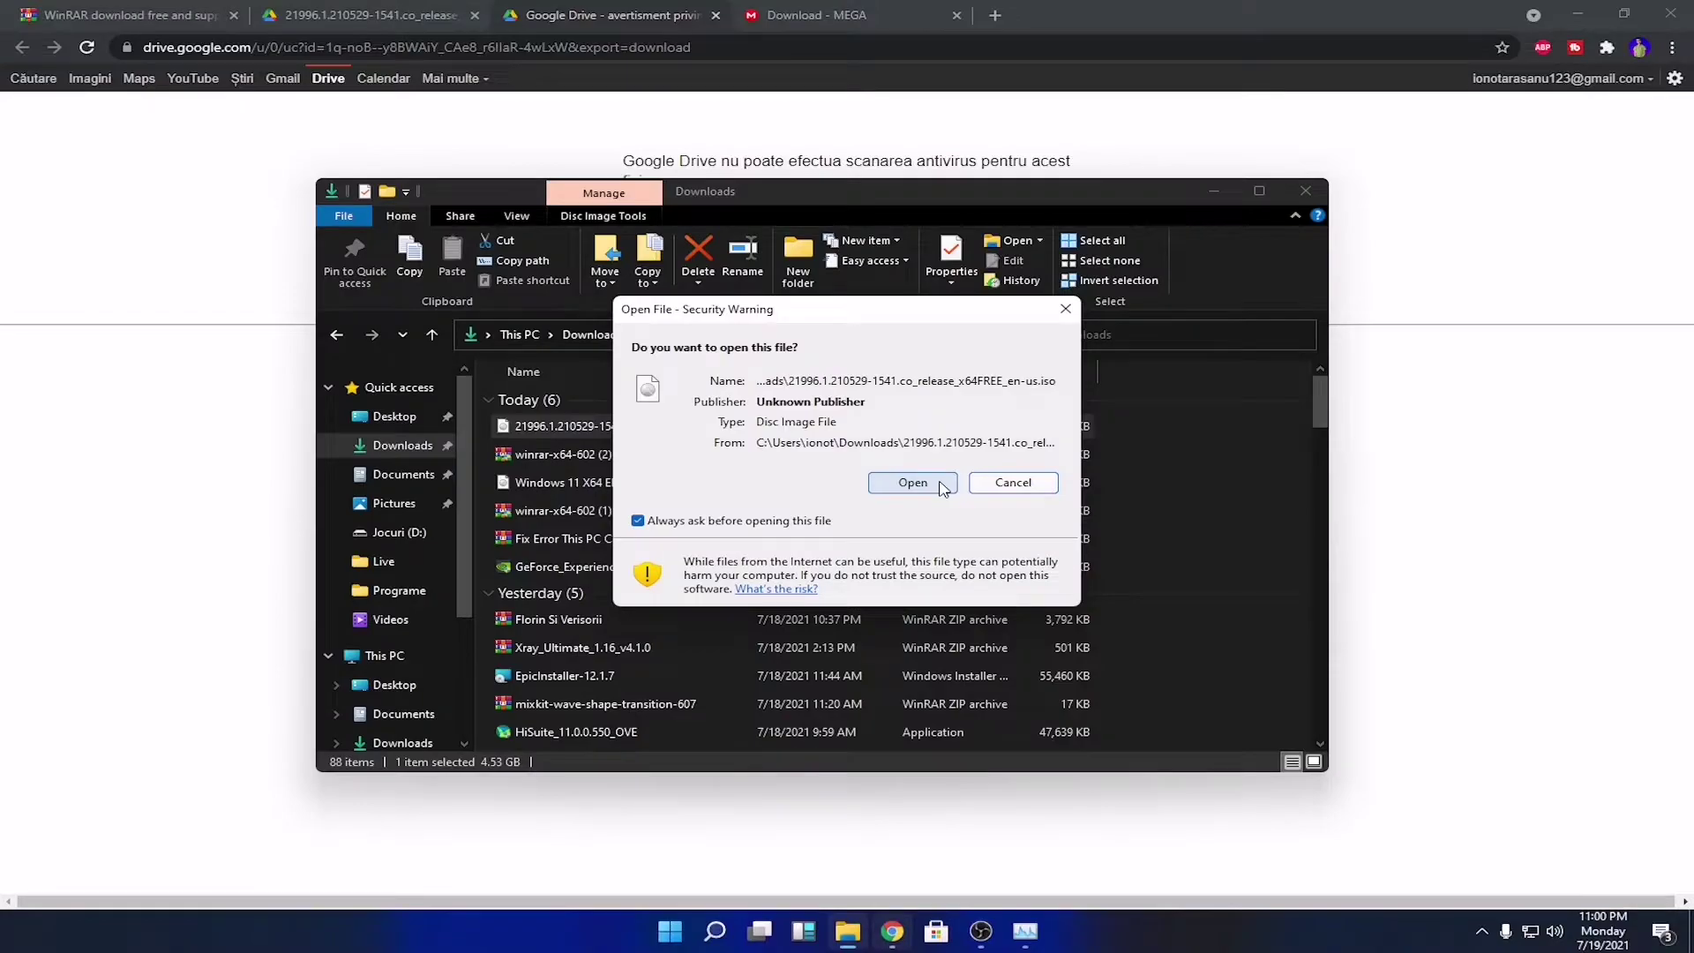
left_click(940, 485)
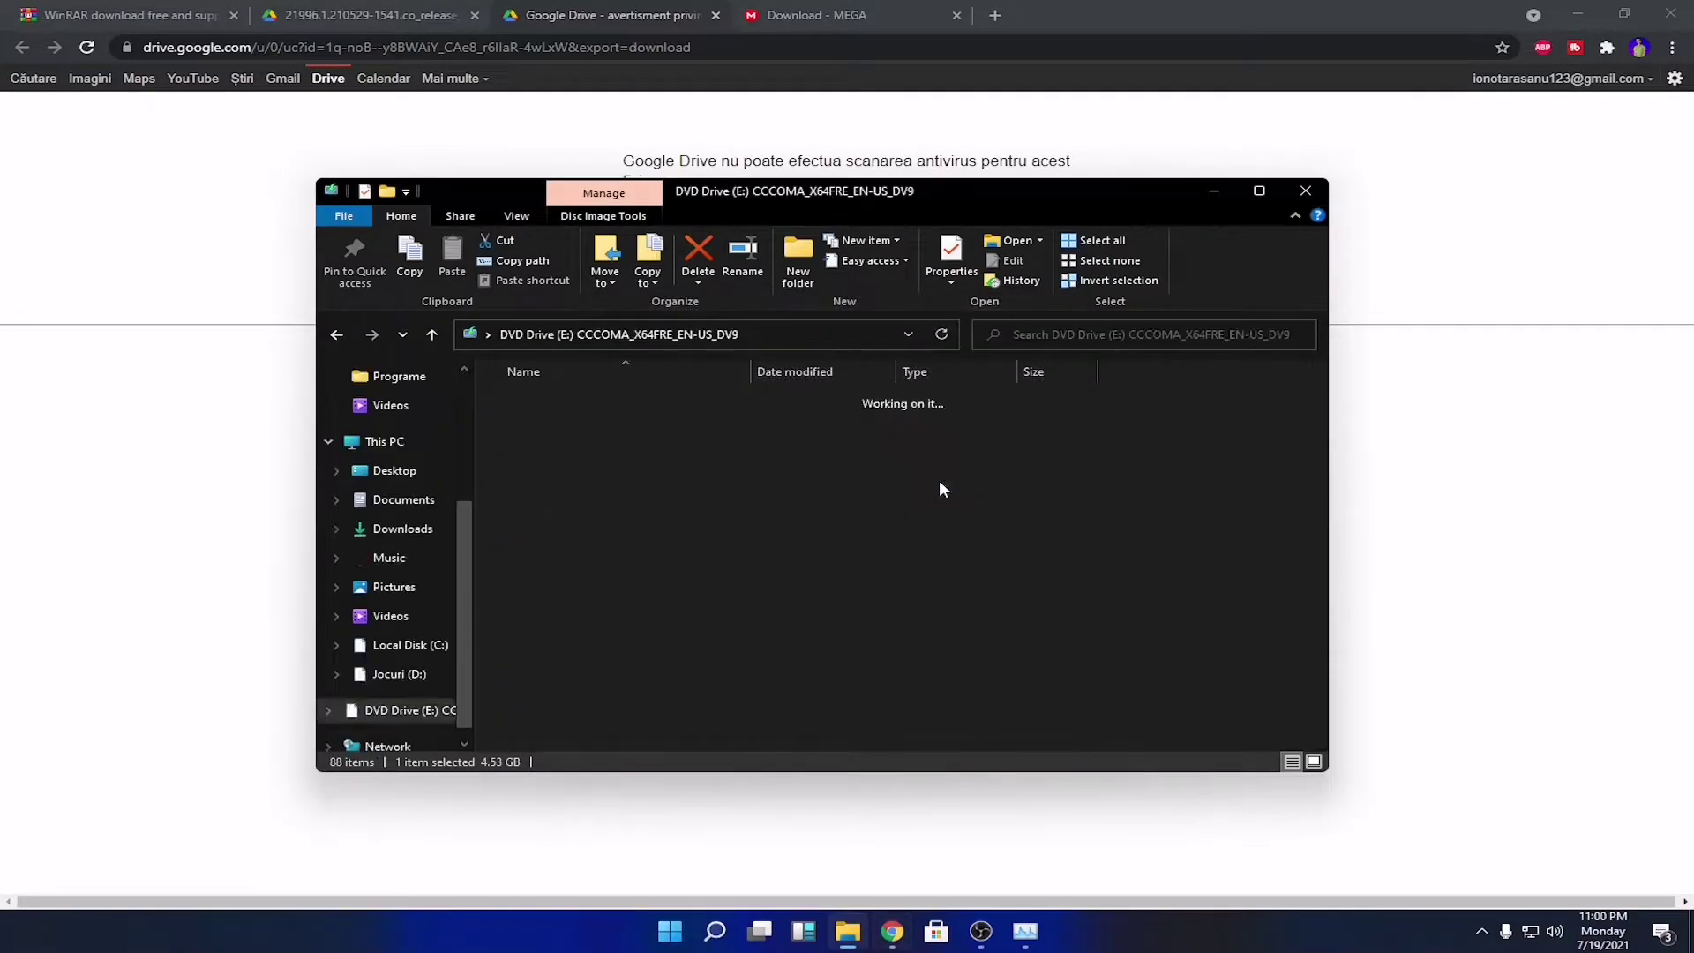
left_click_drag(595, 658, 526, 402)
right_click(525, 403)
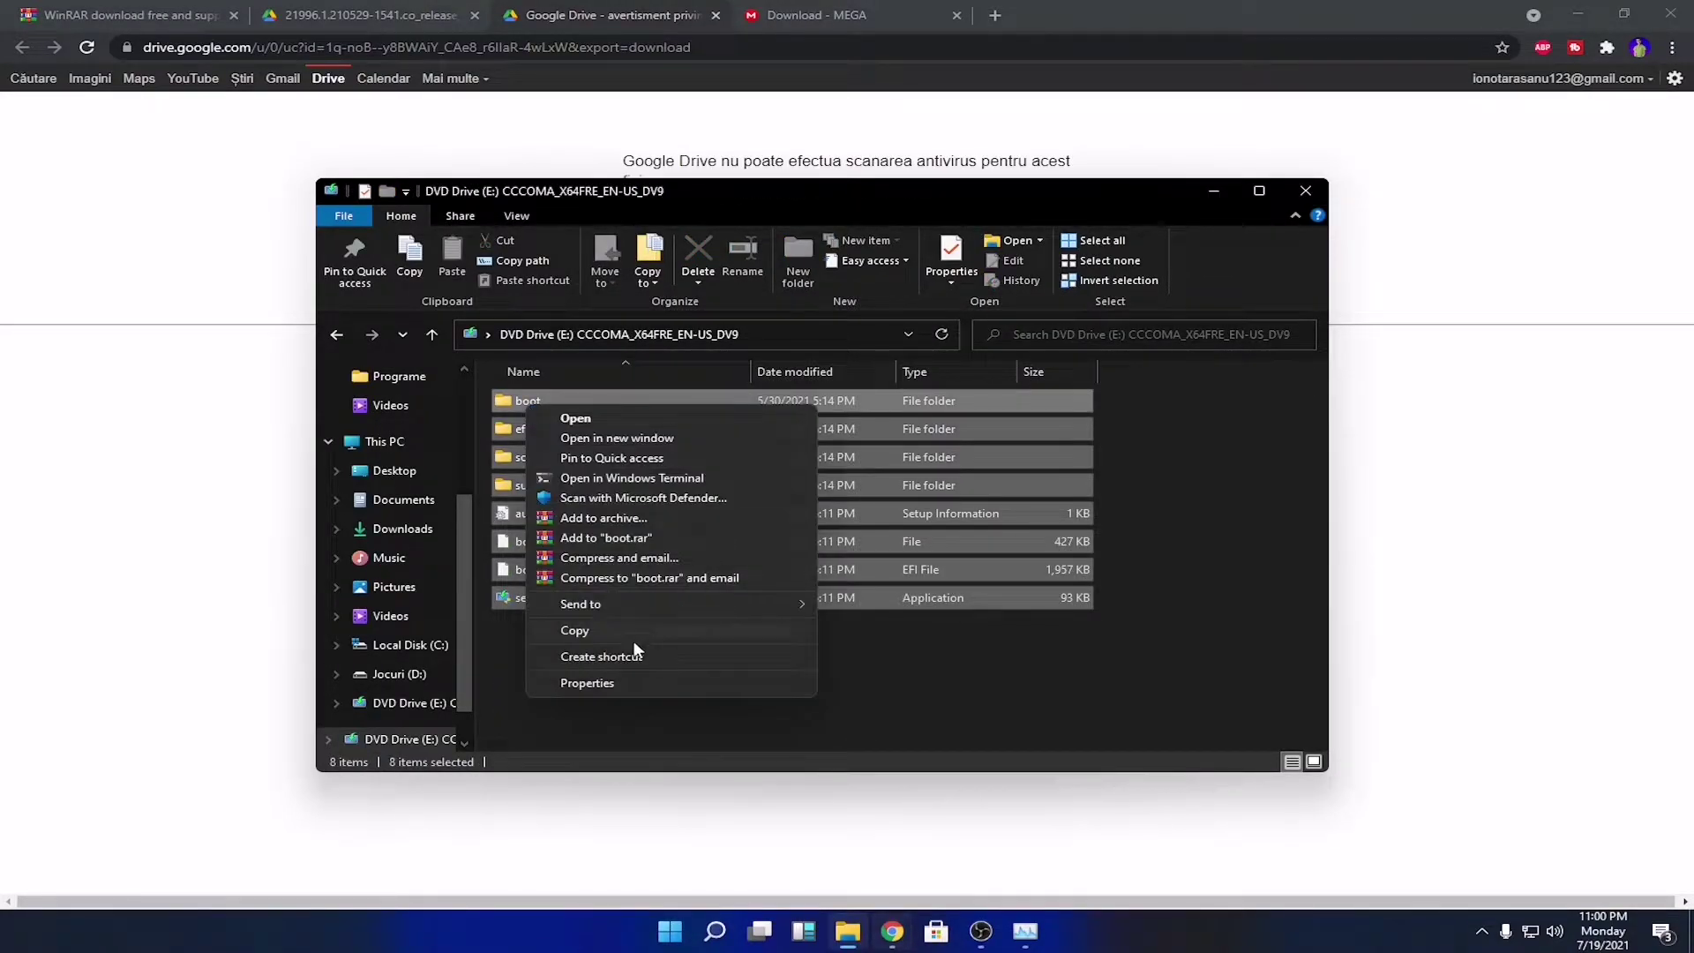
left_click(574, 630)
Create a new folder named Windows on the desktop
right_click(450, 163)
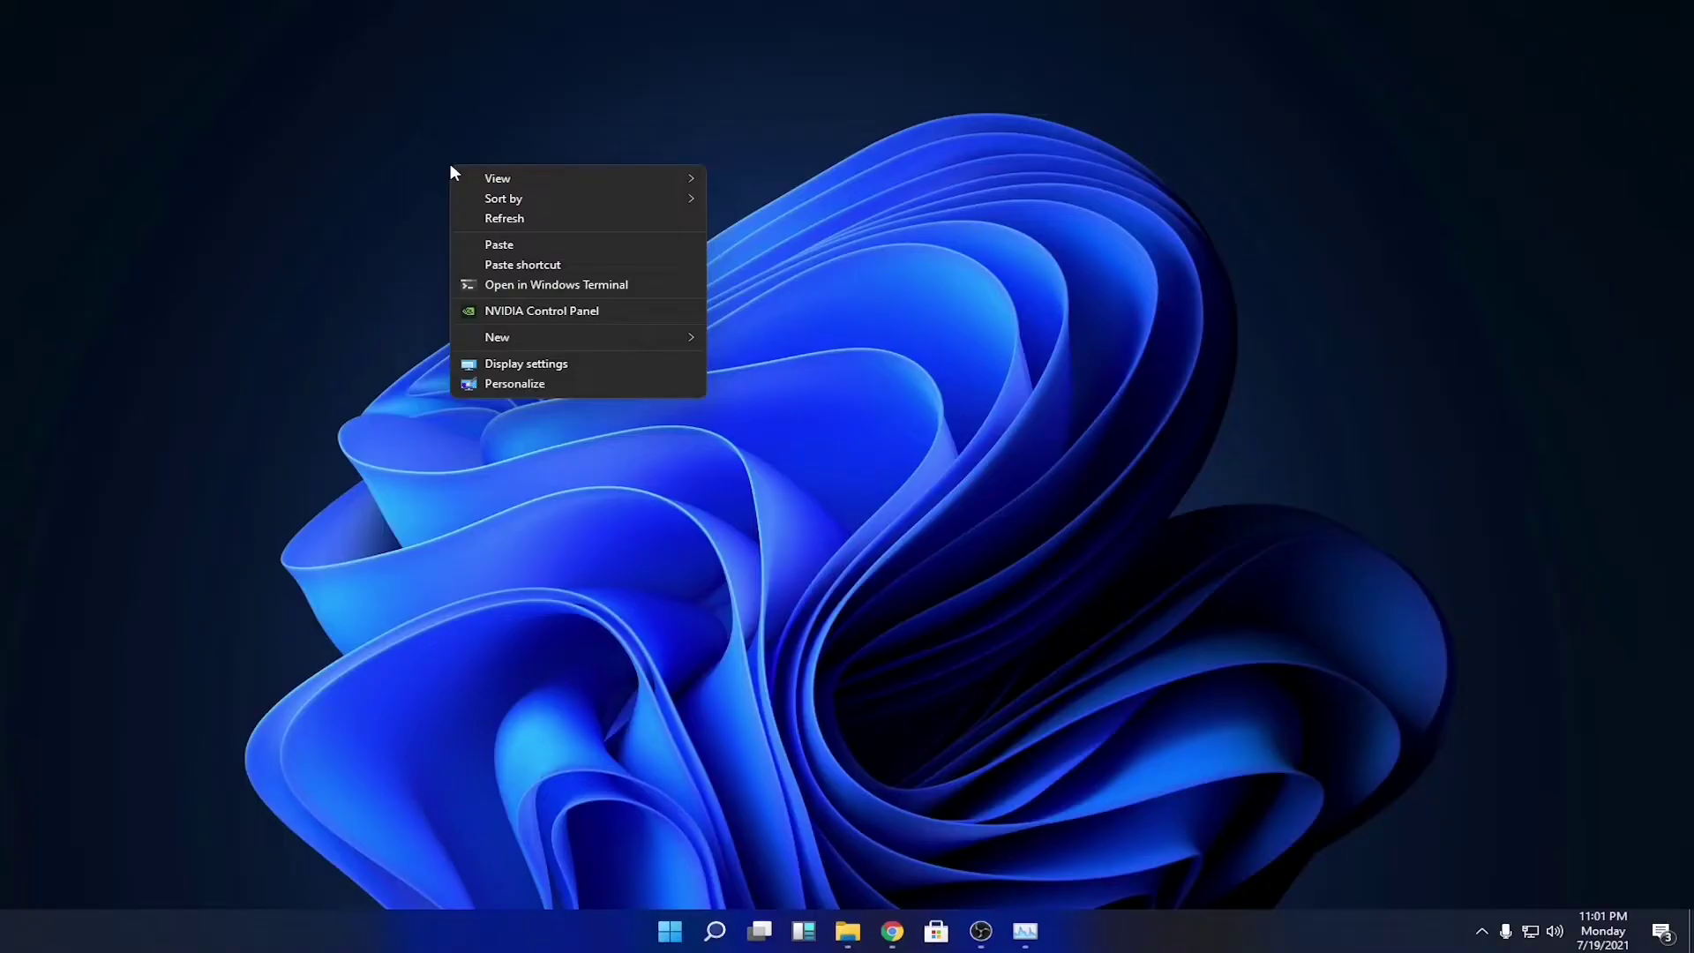
mouse_move(629, 340)
left_click(768, 337)
type("Windows")
key("Return")
Paste the copied ISO contents into the desktop's Windows folder
double_click(499, 212)
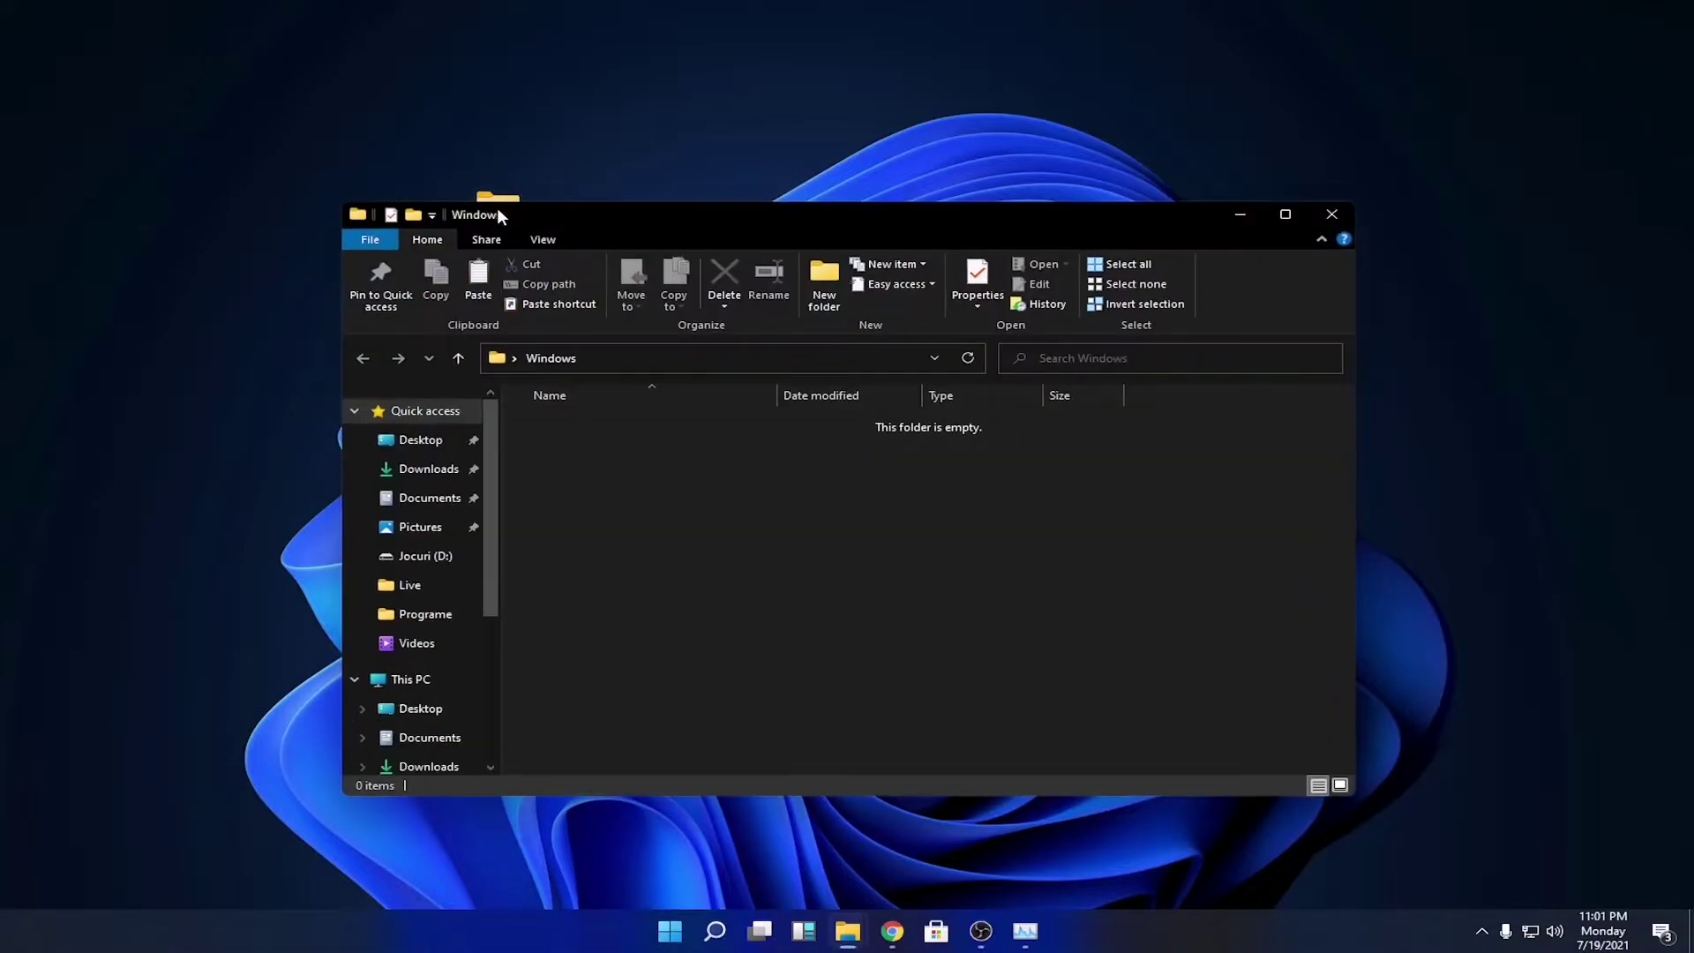
right_click(738, 517)
left_click(865, 642)
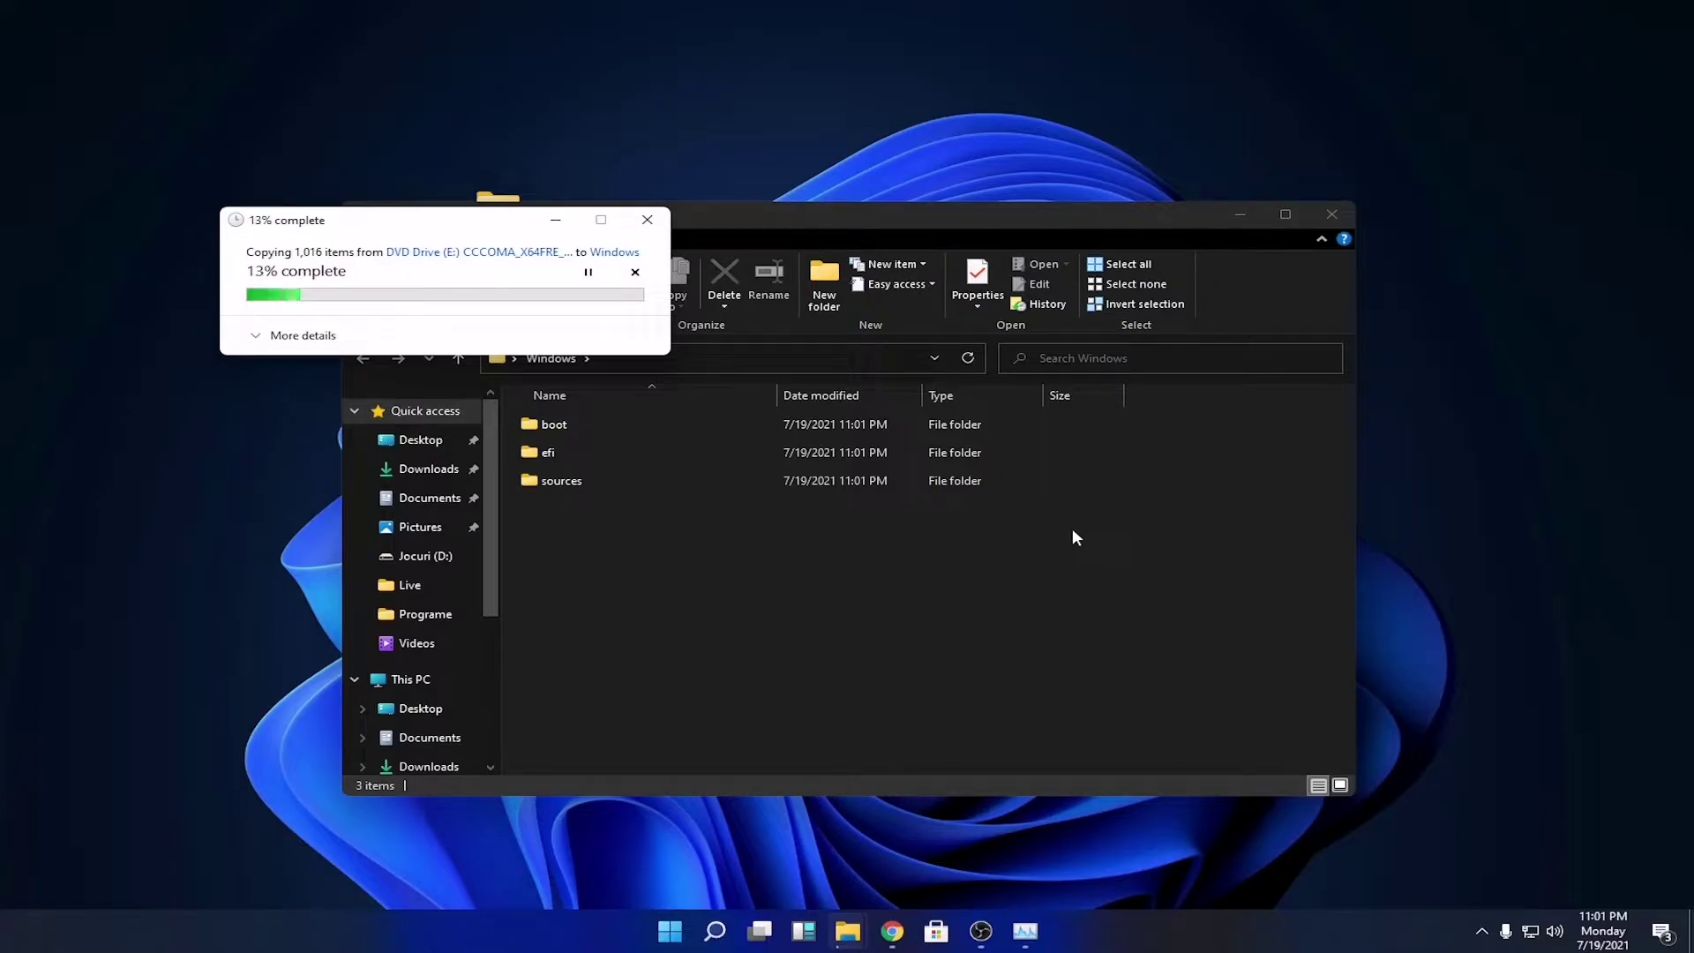
left_click_drag(1000, 220, 1369, 140)
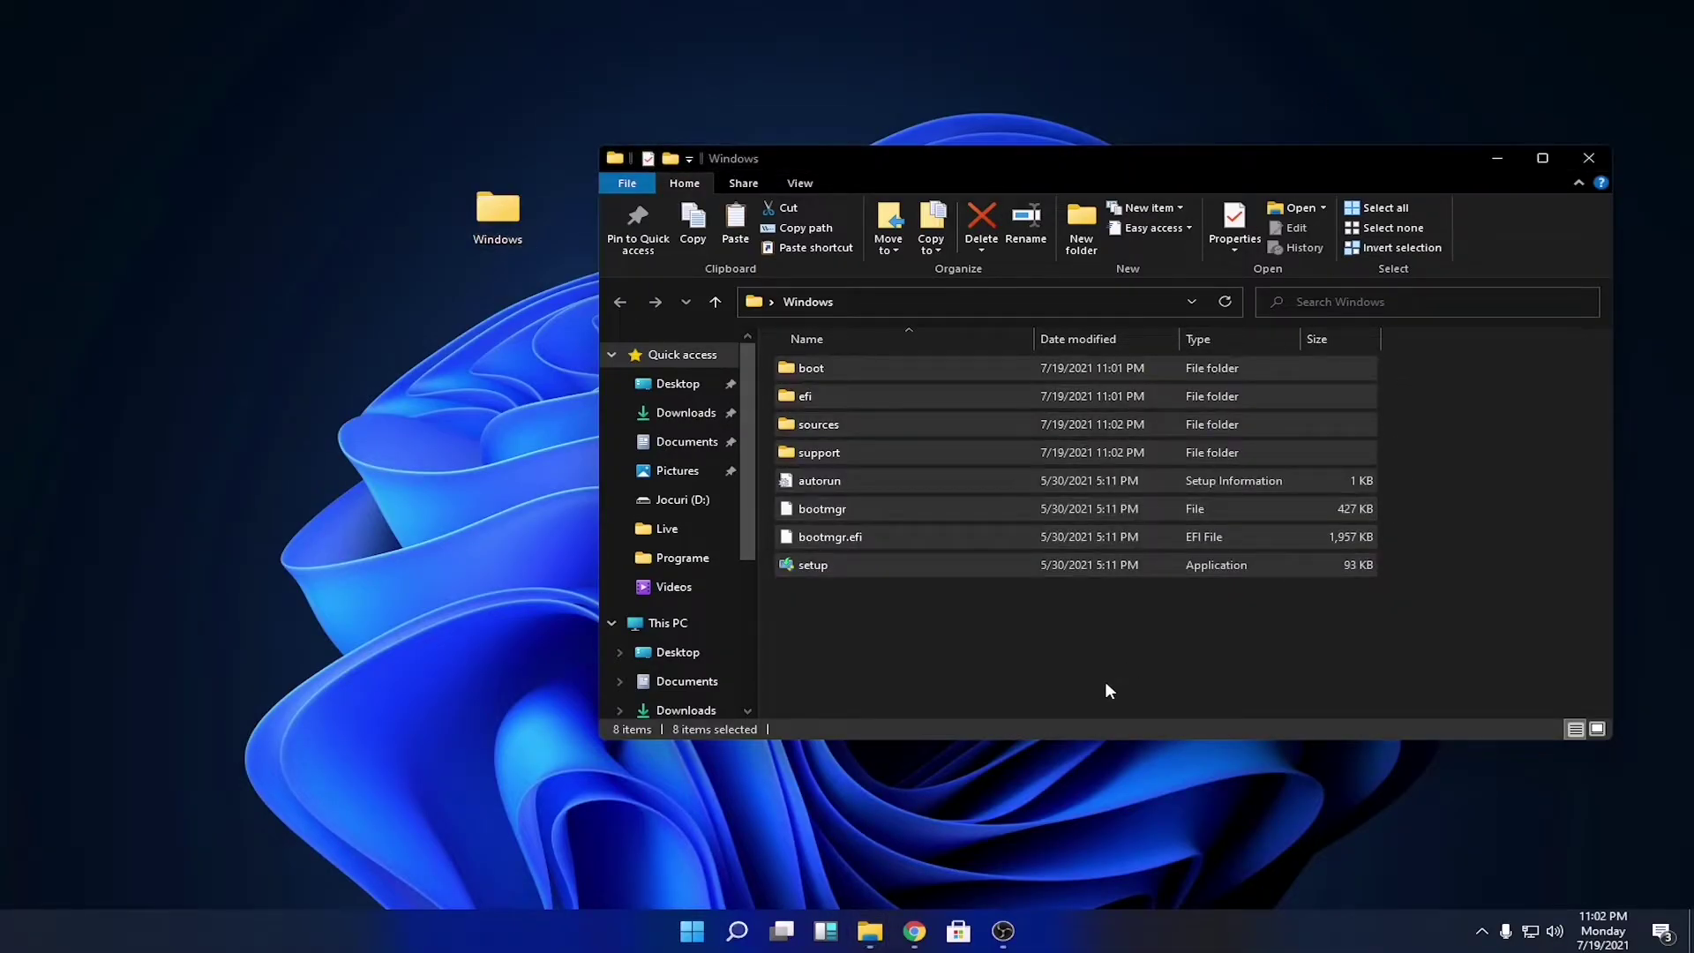
Refresh the Windows folder, run its setup application to check compatibility, and close the installer
right_click(1105, 681)
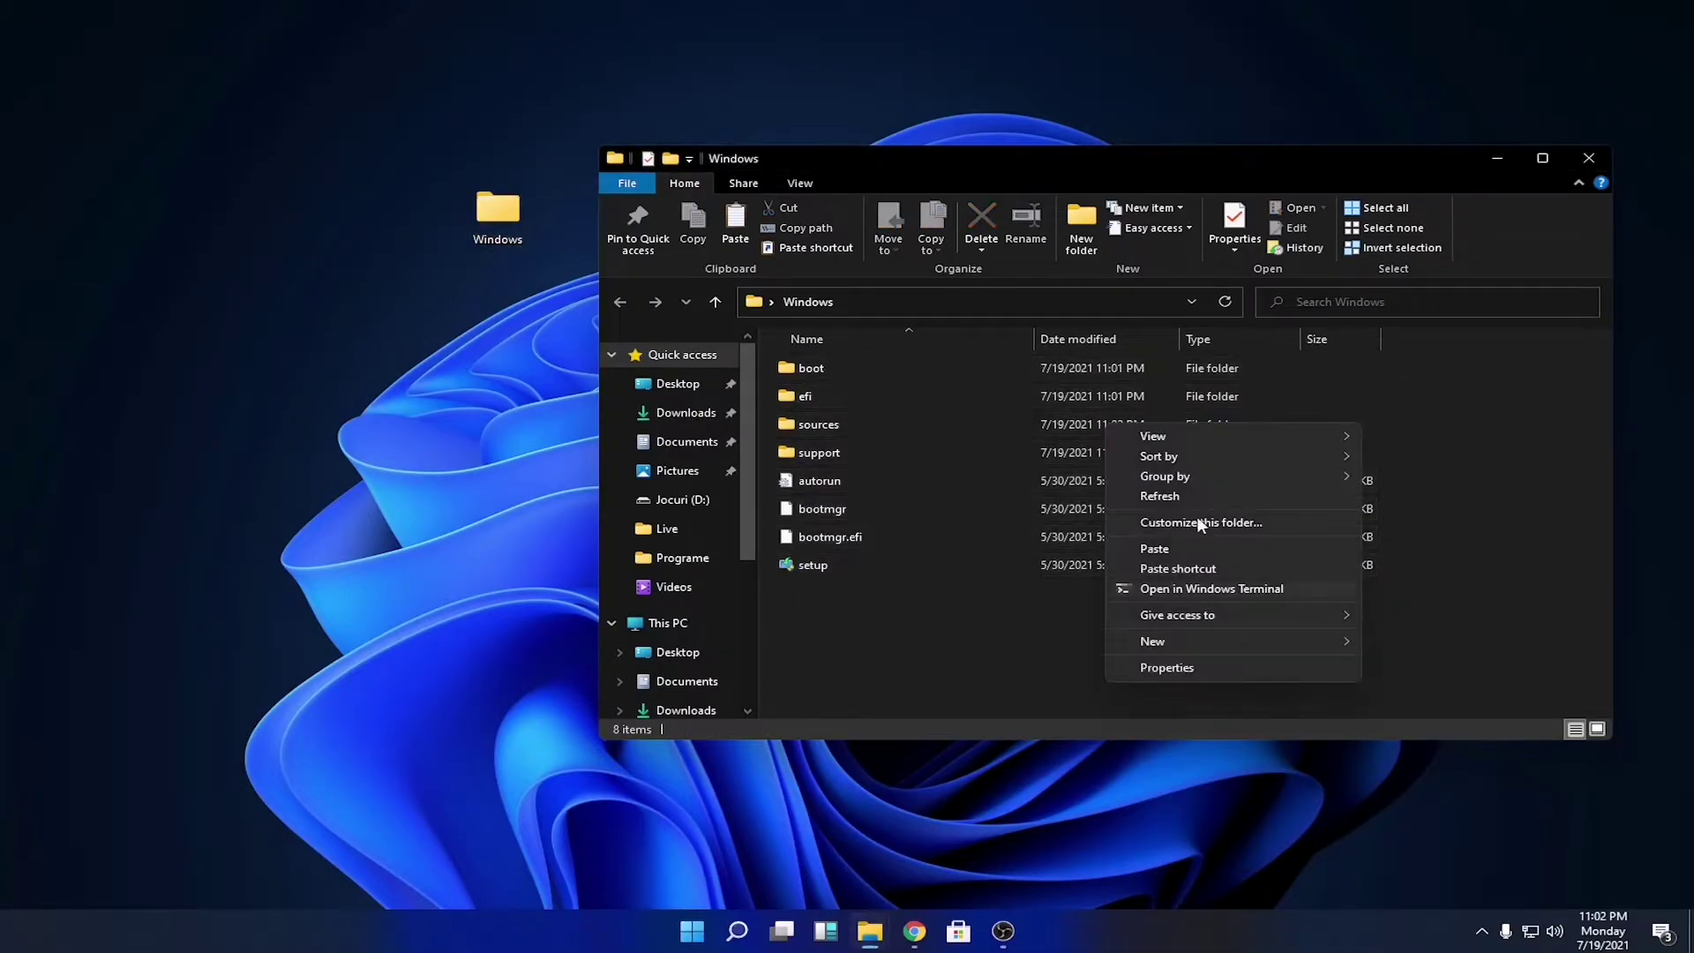
left_click(1189, 489)
double_click(865, 563)
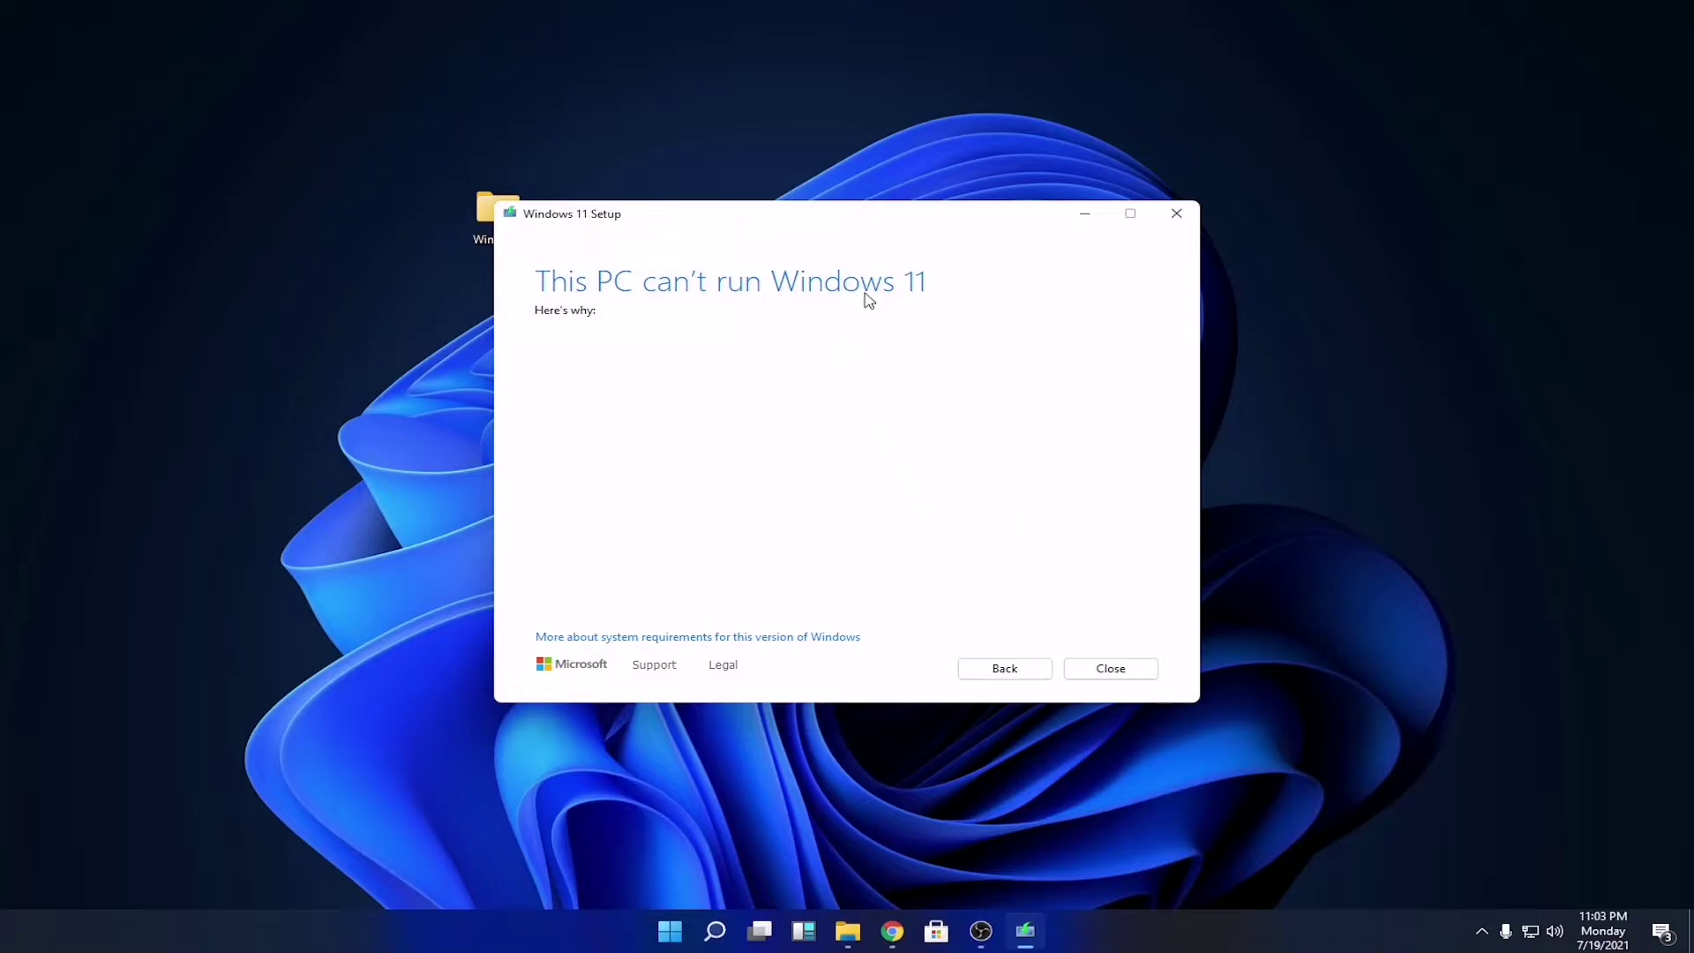
left_click(1103, 668)
Download the "Fix Error This PC Can't Run Windows 11" zip from MEGA in Chrome and open the archive
left_click(892, 931)
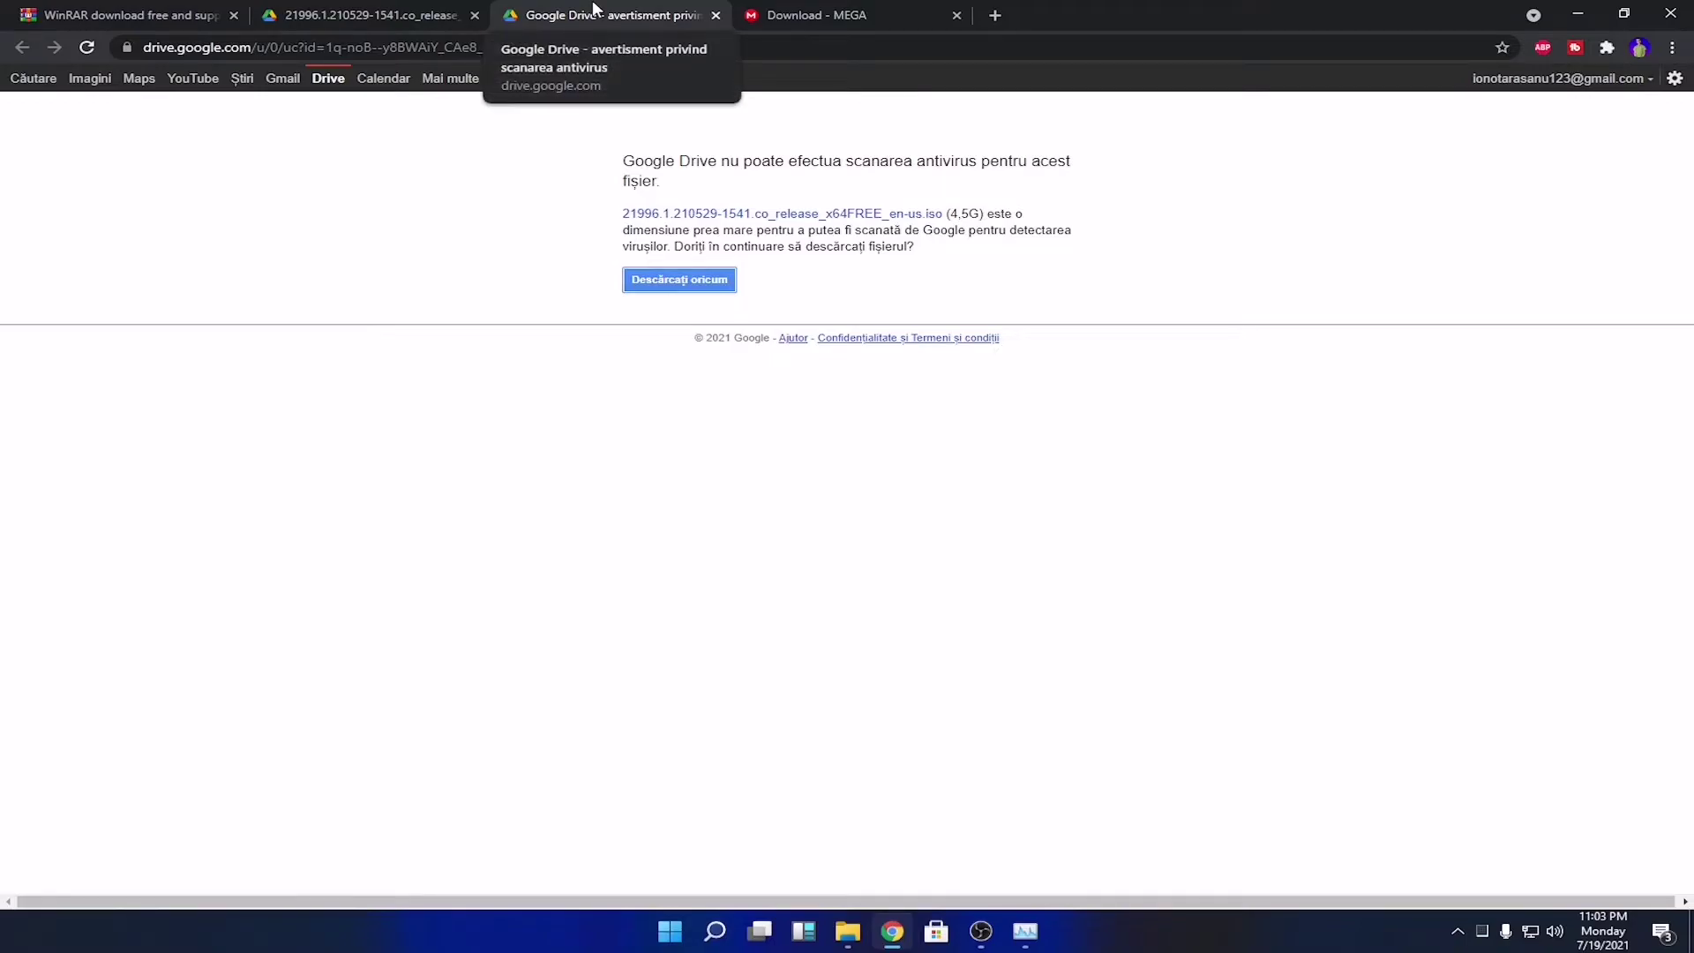
left_click(398, 9)
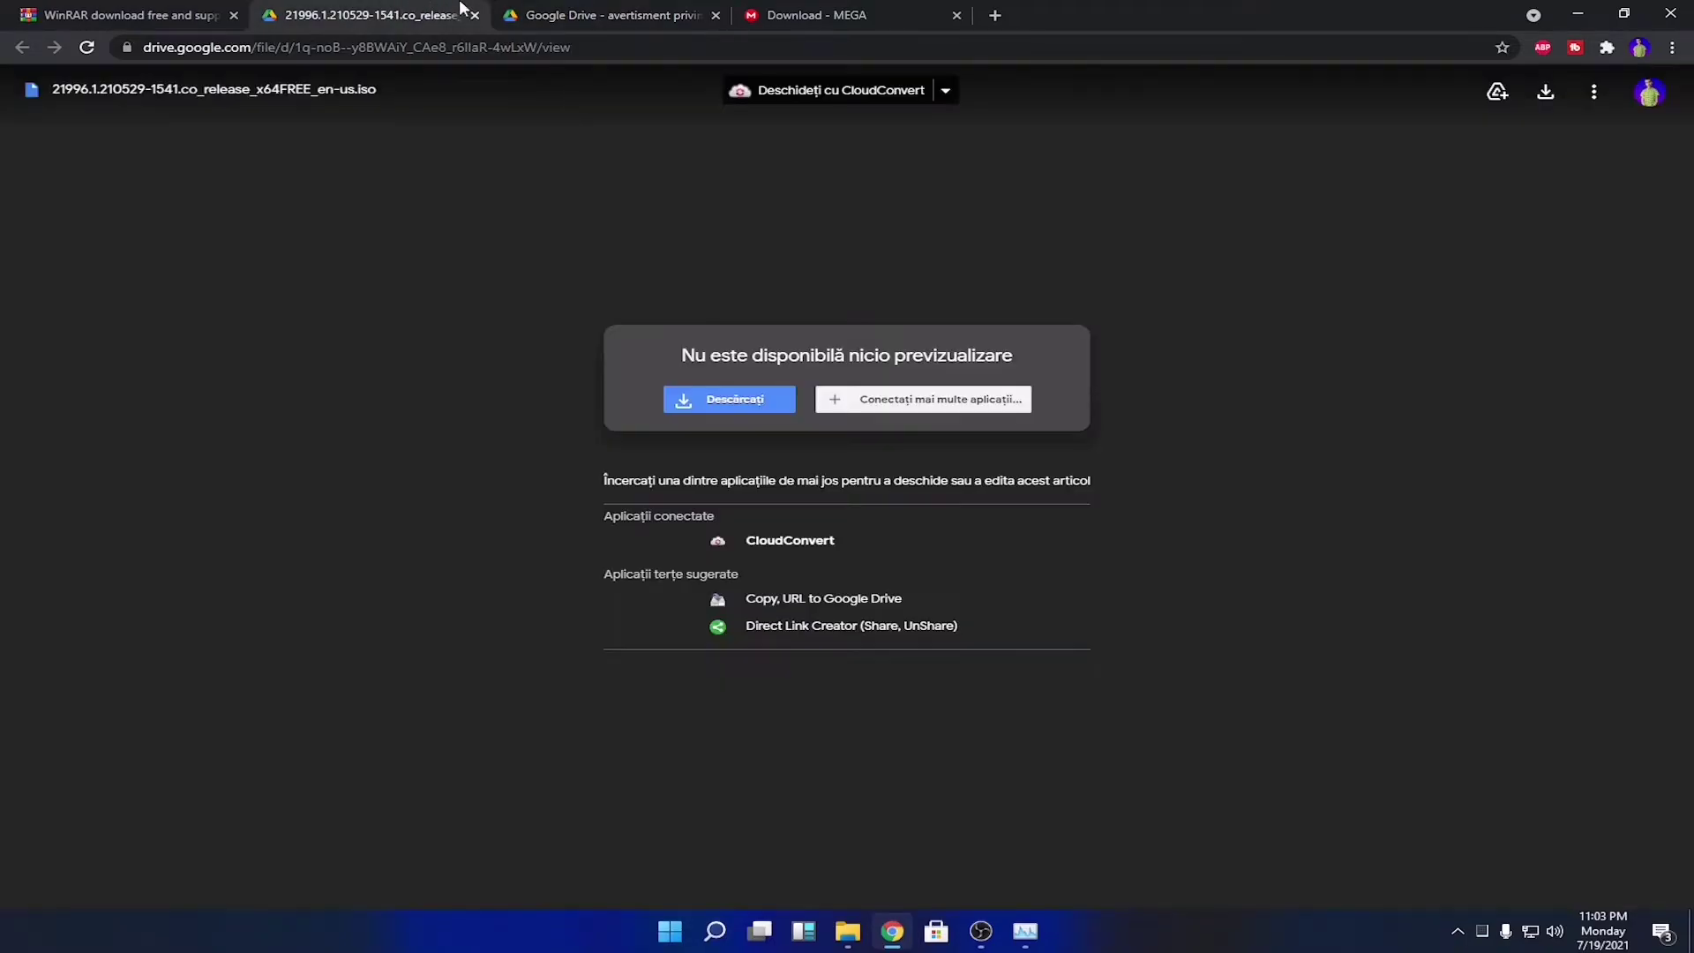
left_click(860, 16)
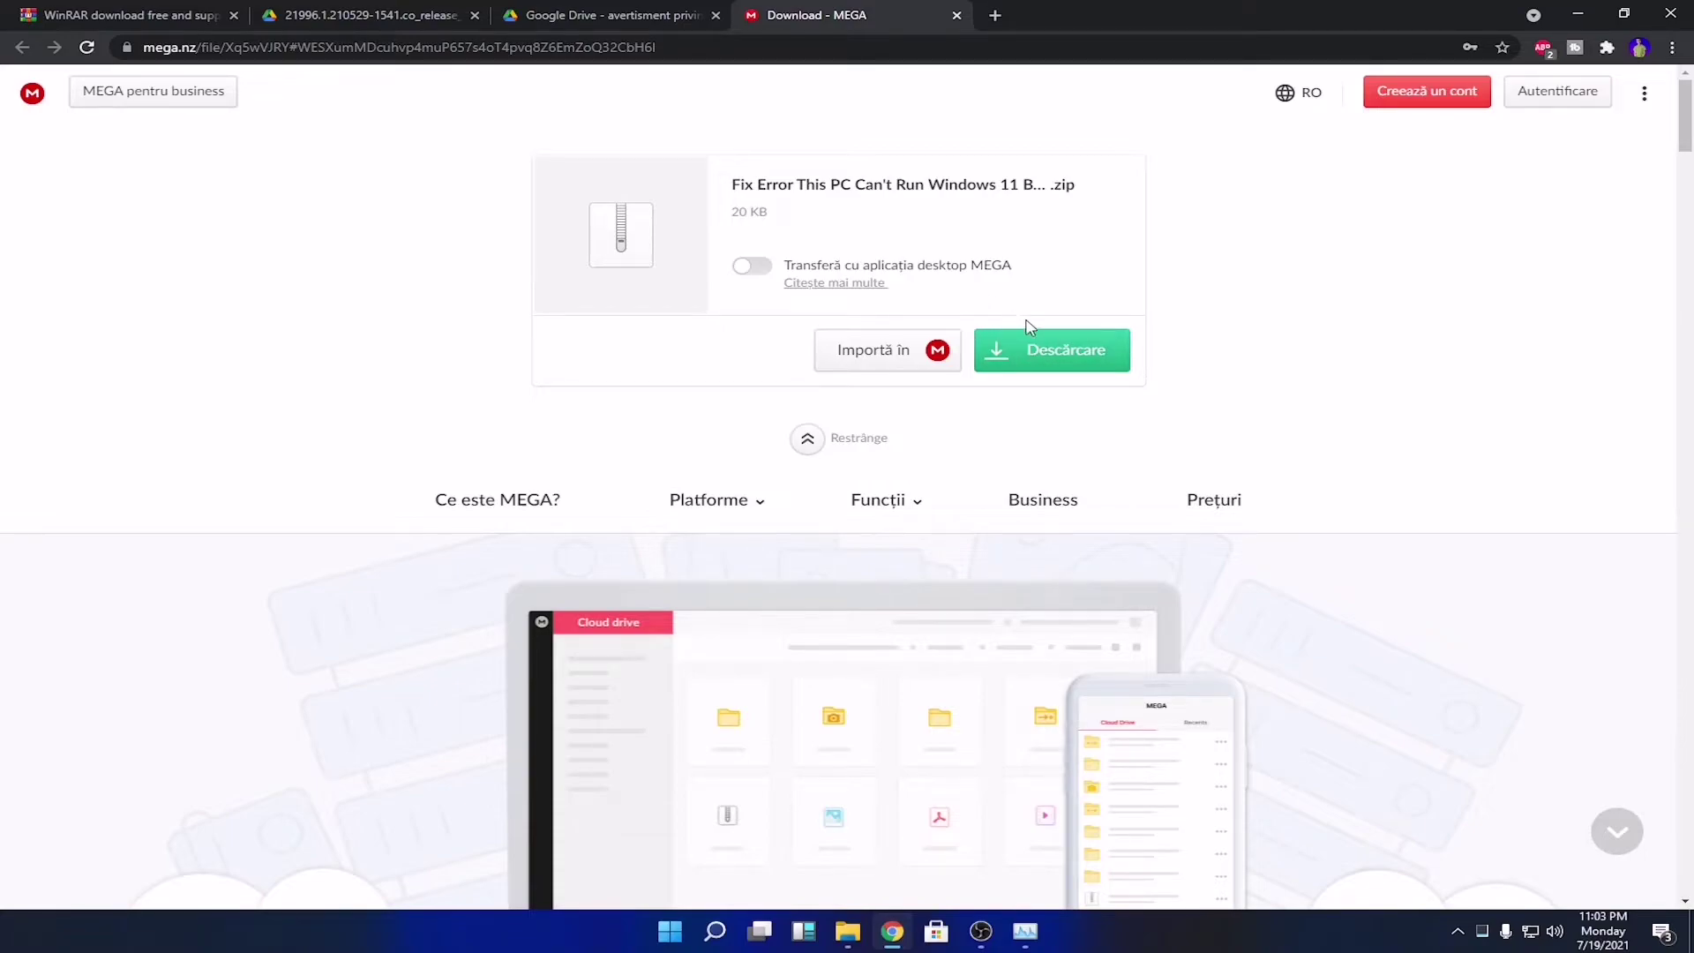
left_click(1040, 352)
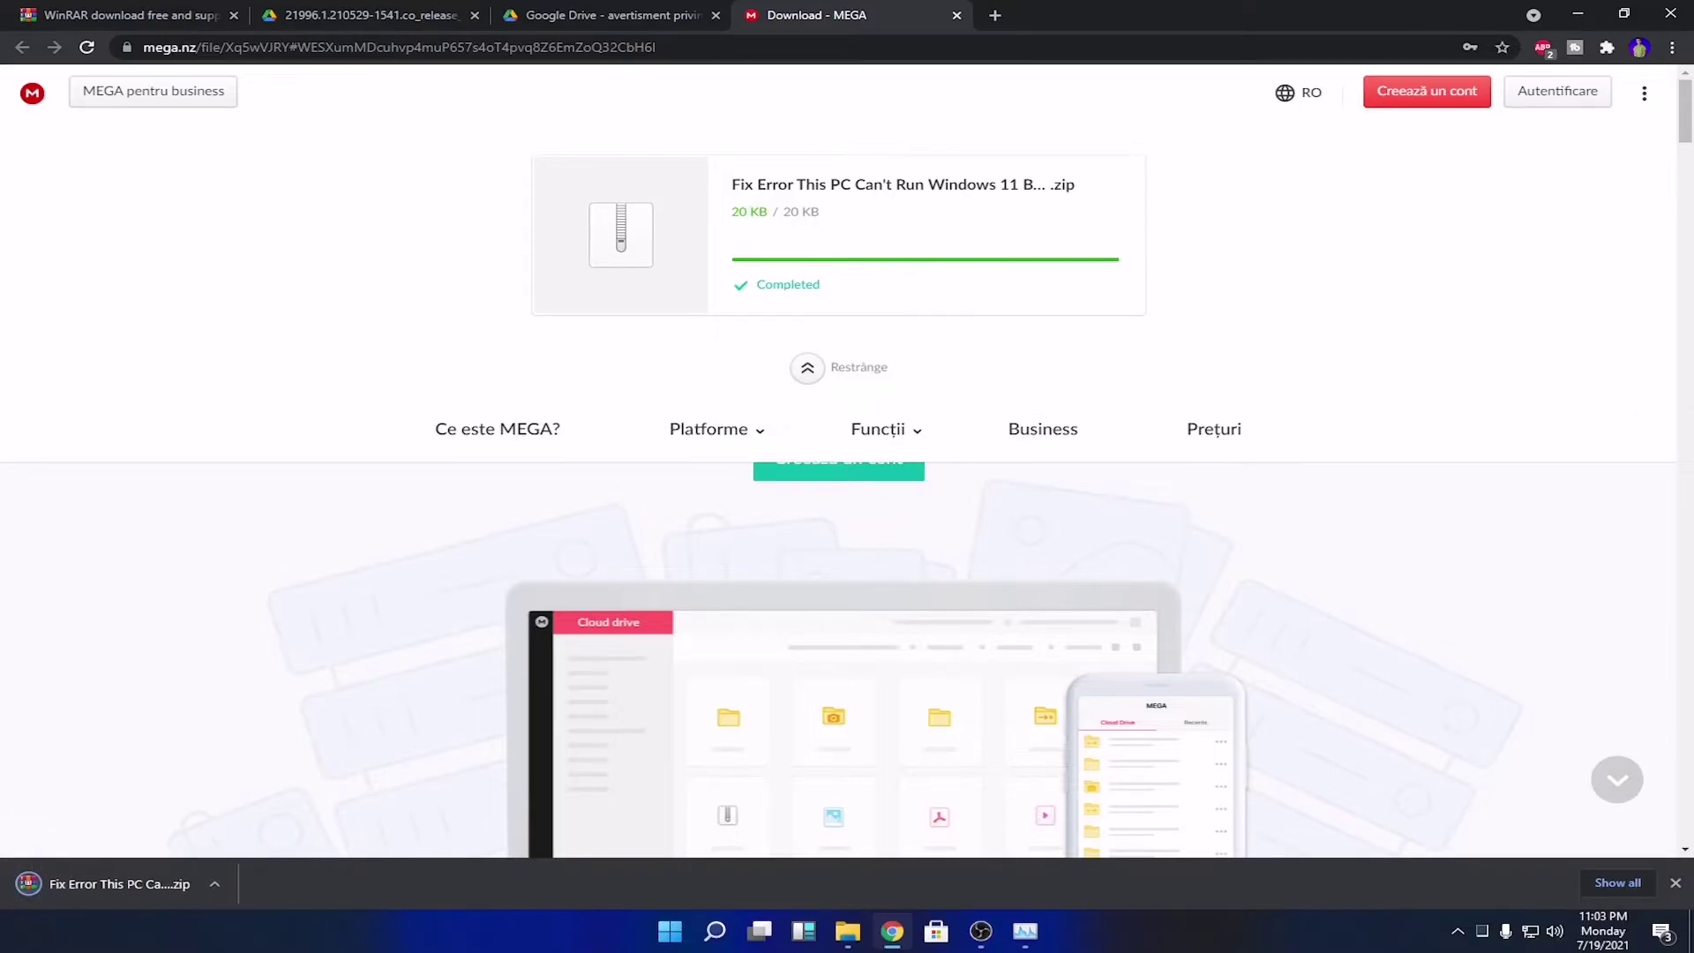
left_click(49, 882)
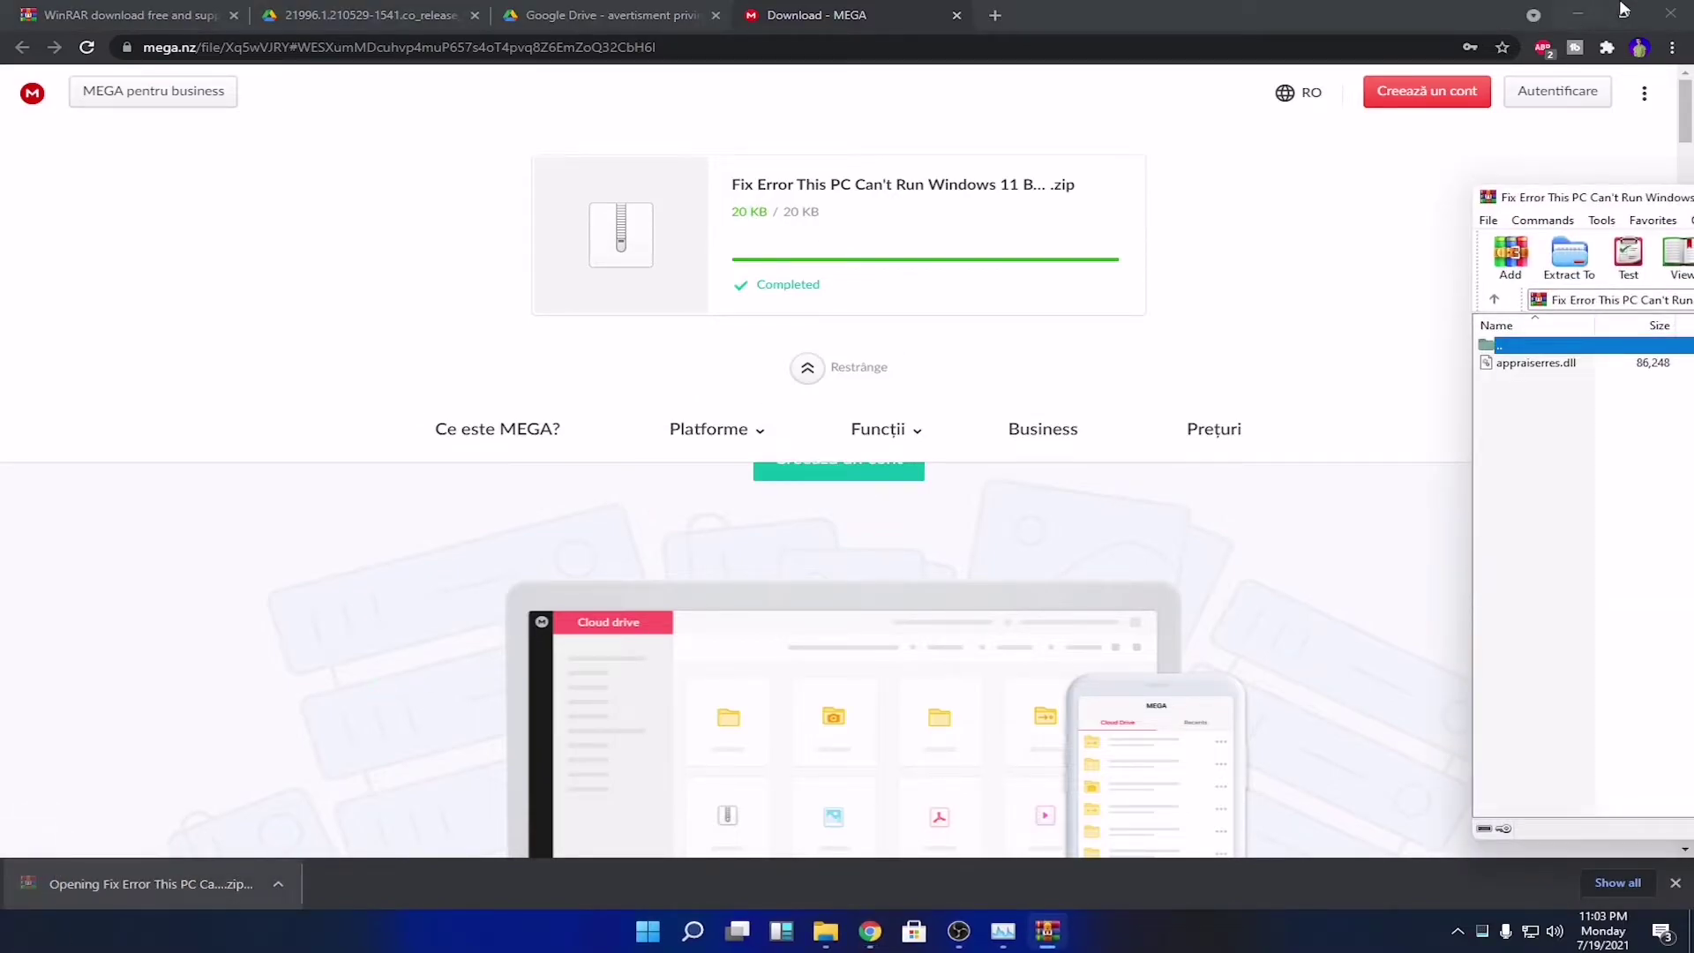
left_click(1578, 14)
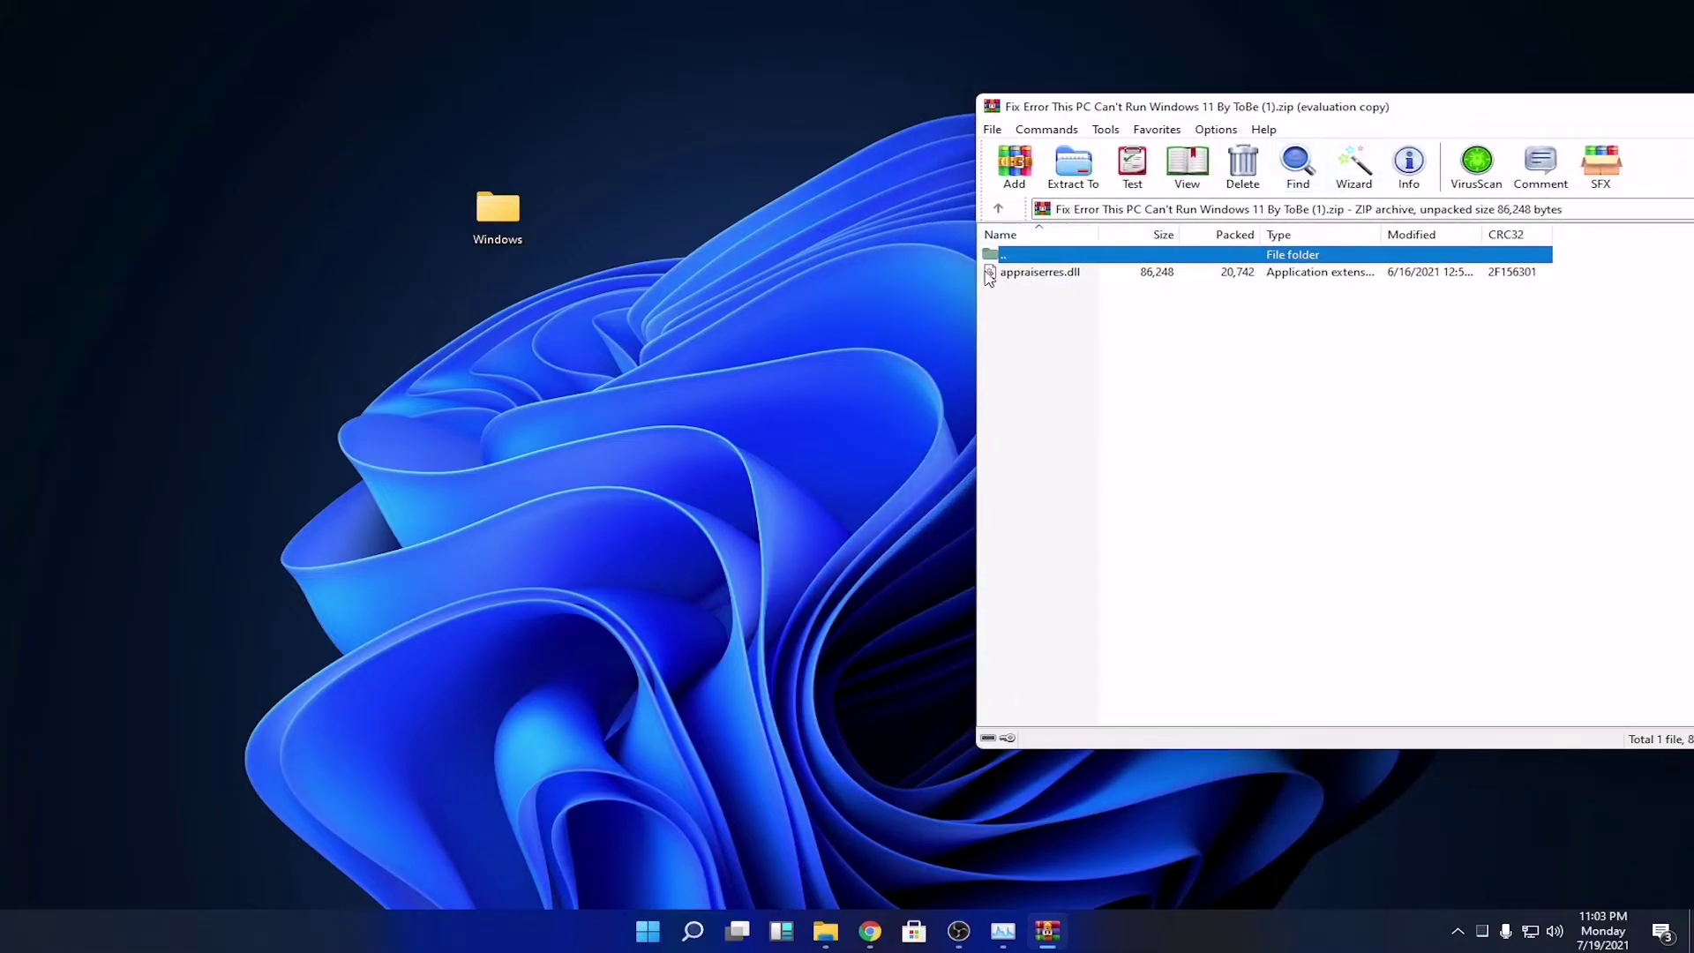
Open the sources subfolder of the Windows folder at appraiserres.dll and place its window beside the WinRAR archive
double_click(486, 221)
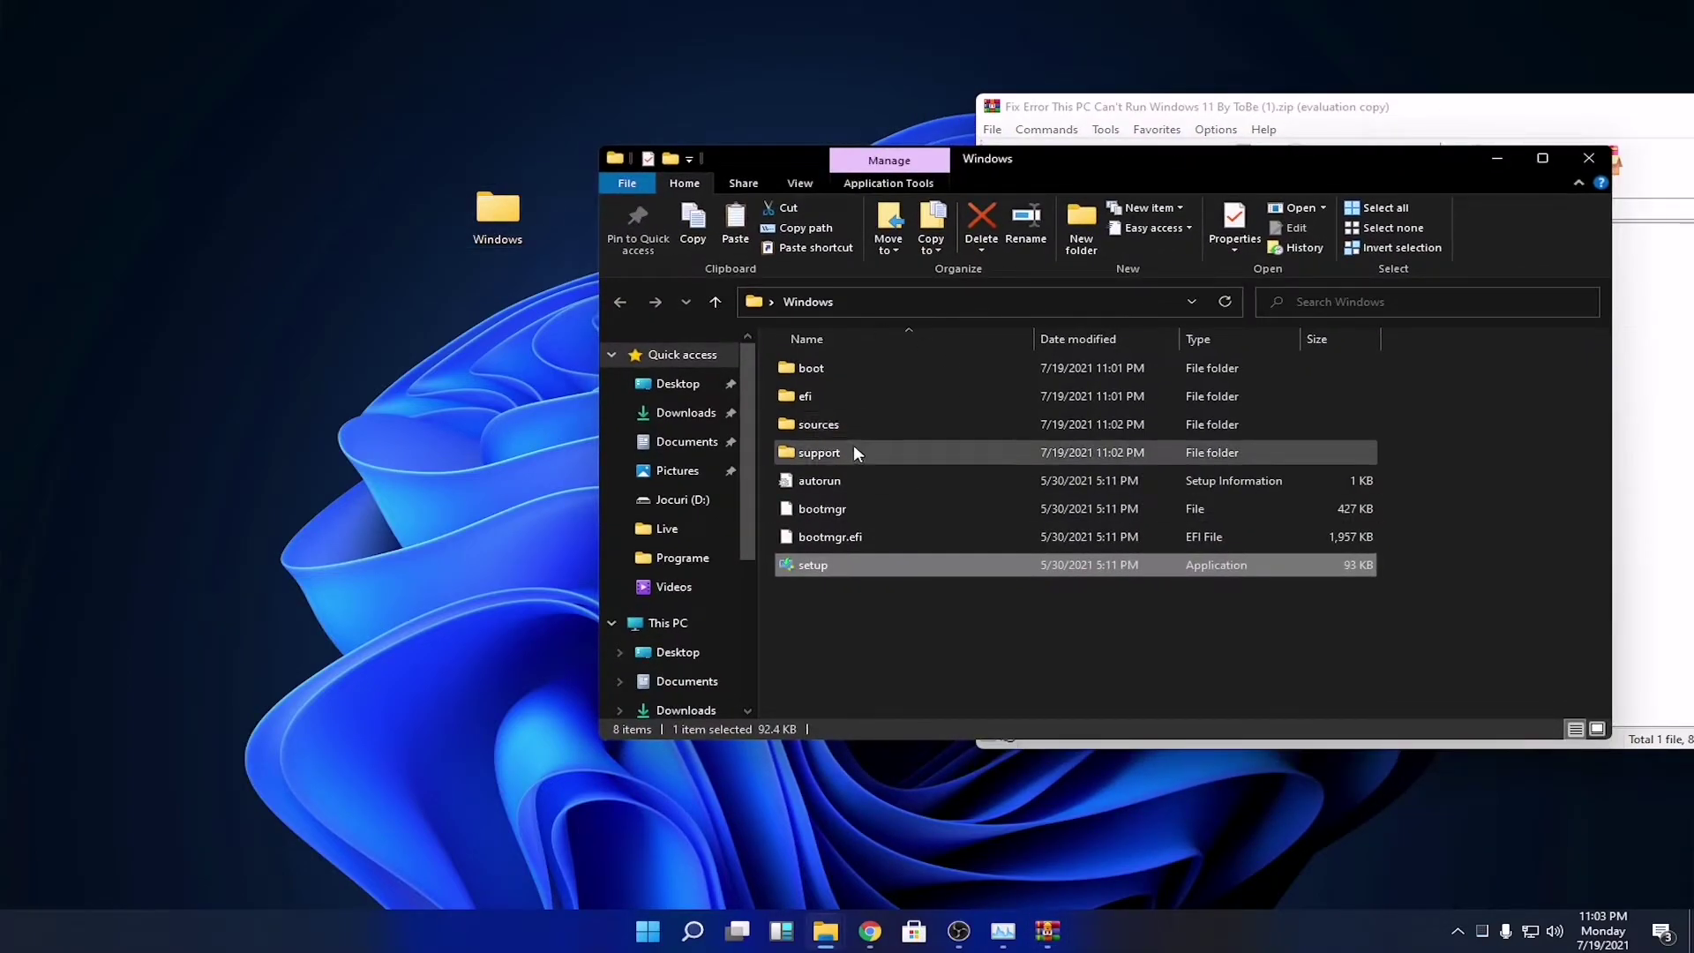
double_click(828, 427)
scroll(909, 530, "down", 4)
scroll(903, 573, "up", 3)
scroll(902, 574, "down", 4)
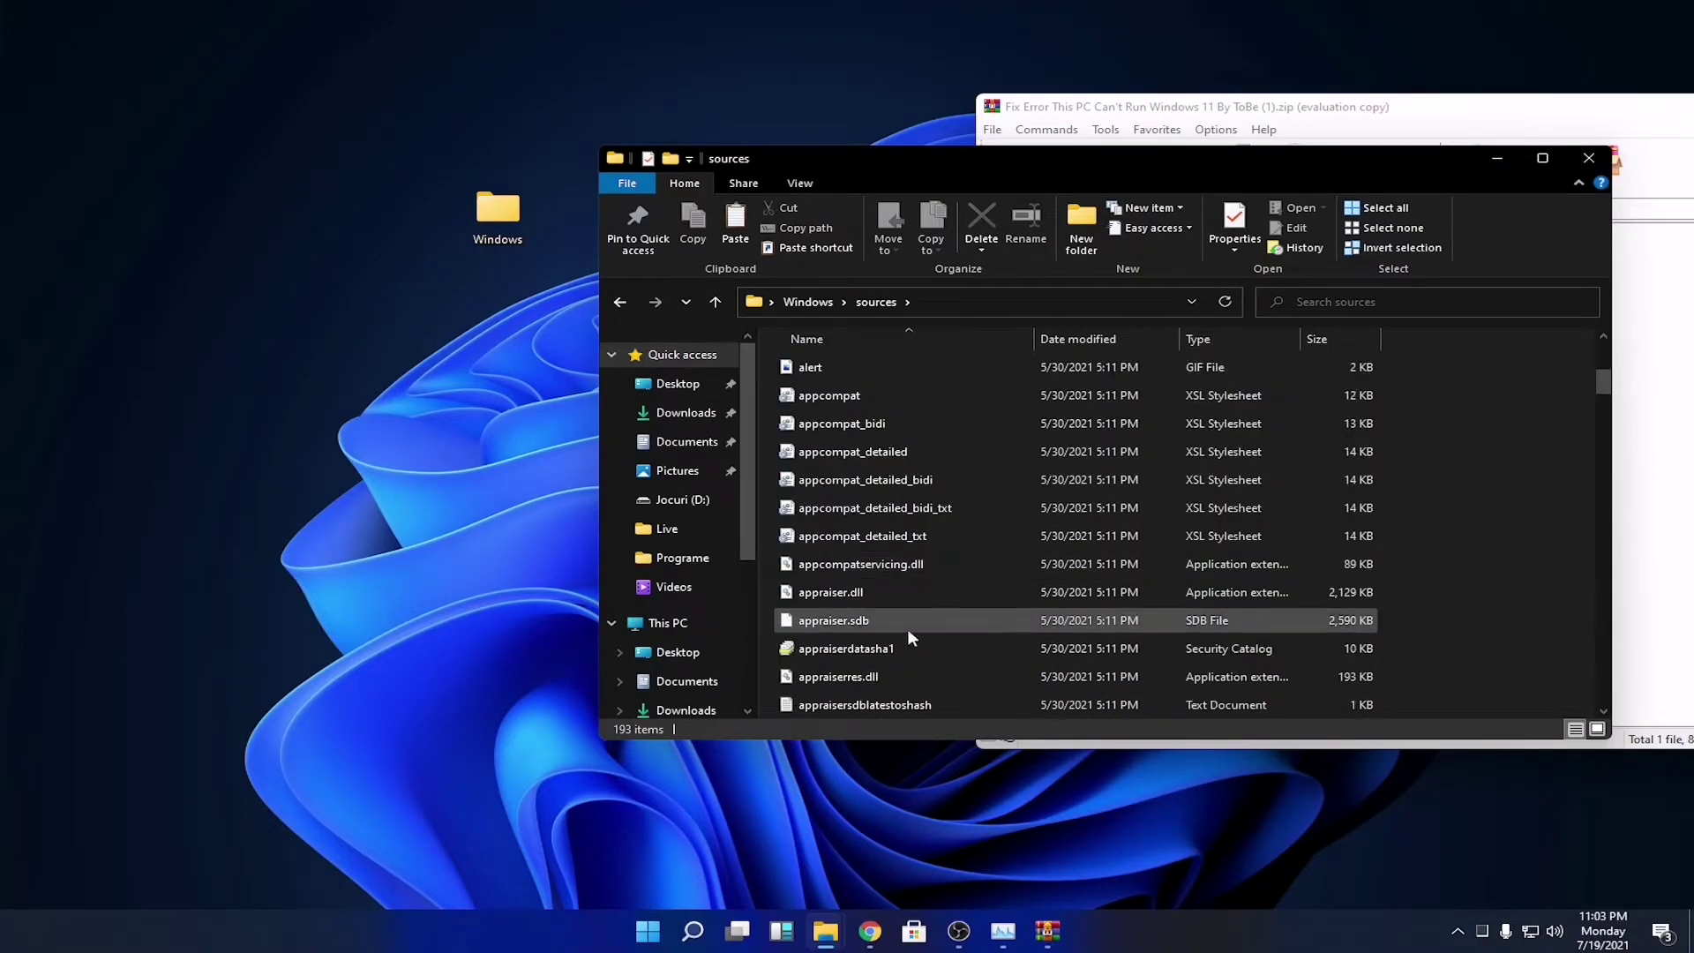
scroll(898, 648, "down", 1)
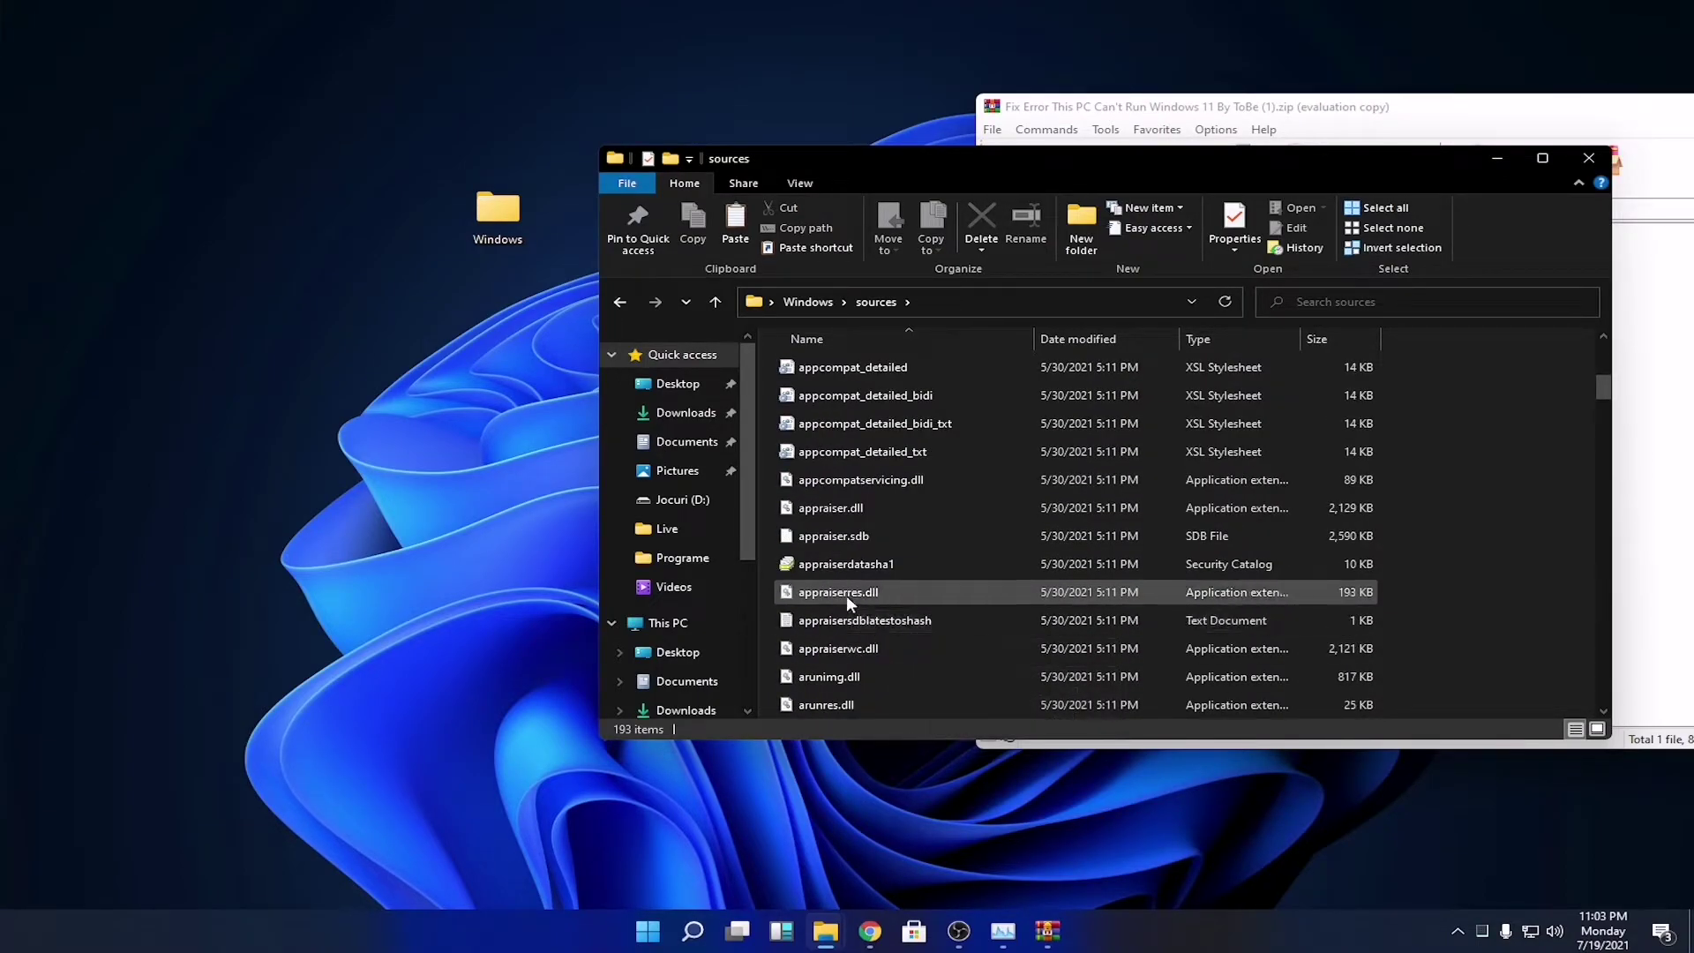
left_click_drag(1008, 164, 457, 161)
Delete appraiserres.dll from the sources folder and replace it with the copy from the downloaded archive
left_click_drag(1142, 336, 1092, 281)
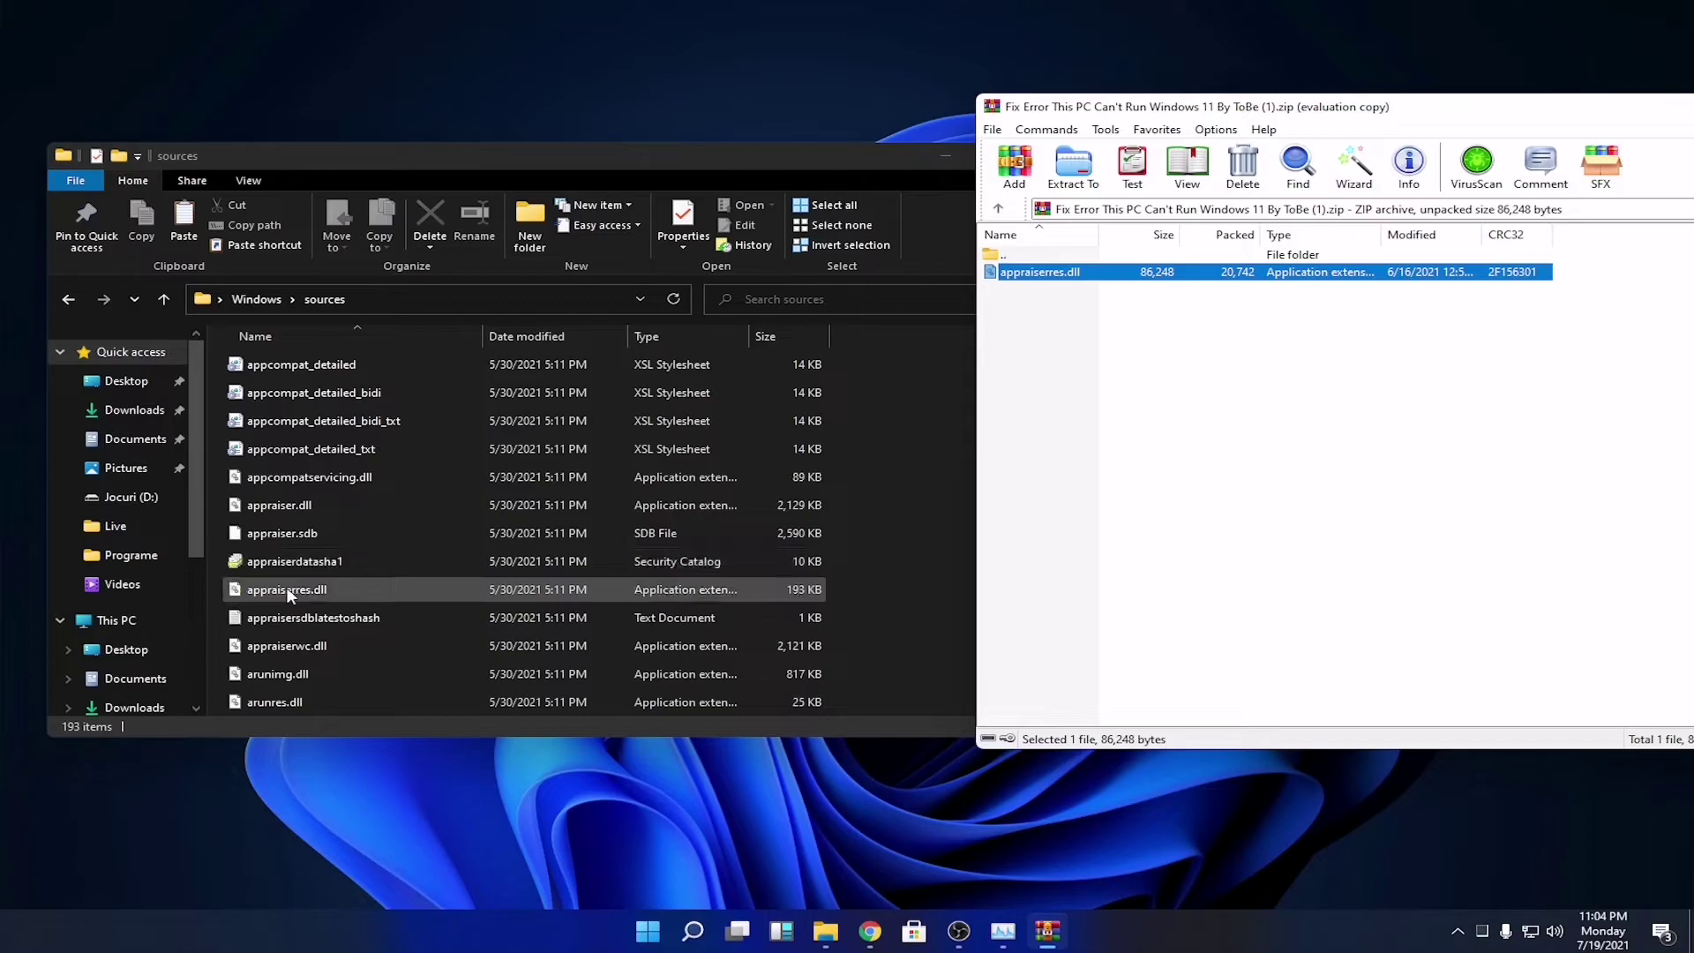
right_click(290, 586)
left_click(367, 528)
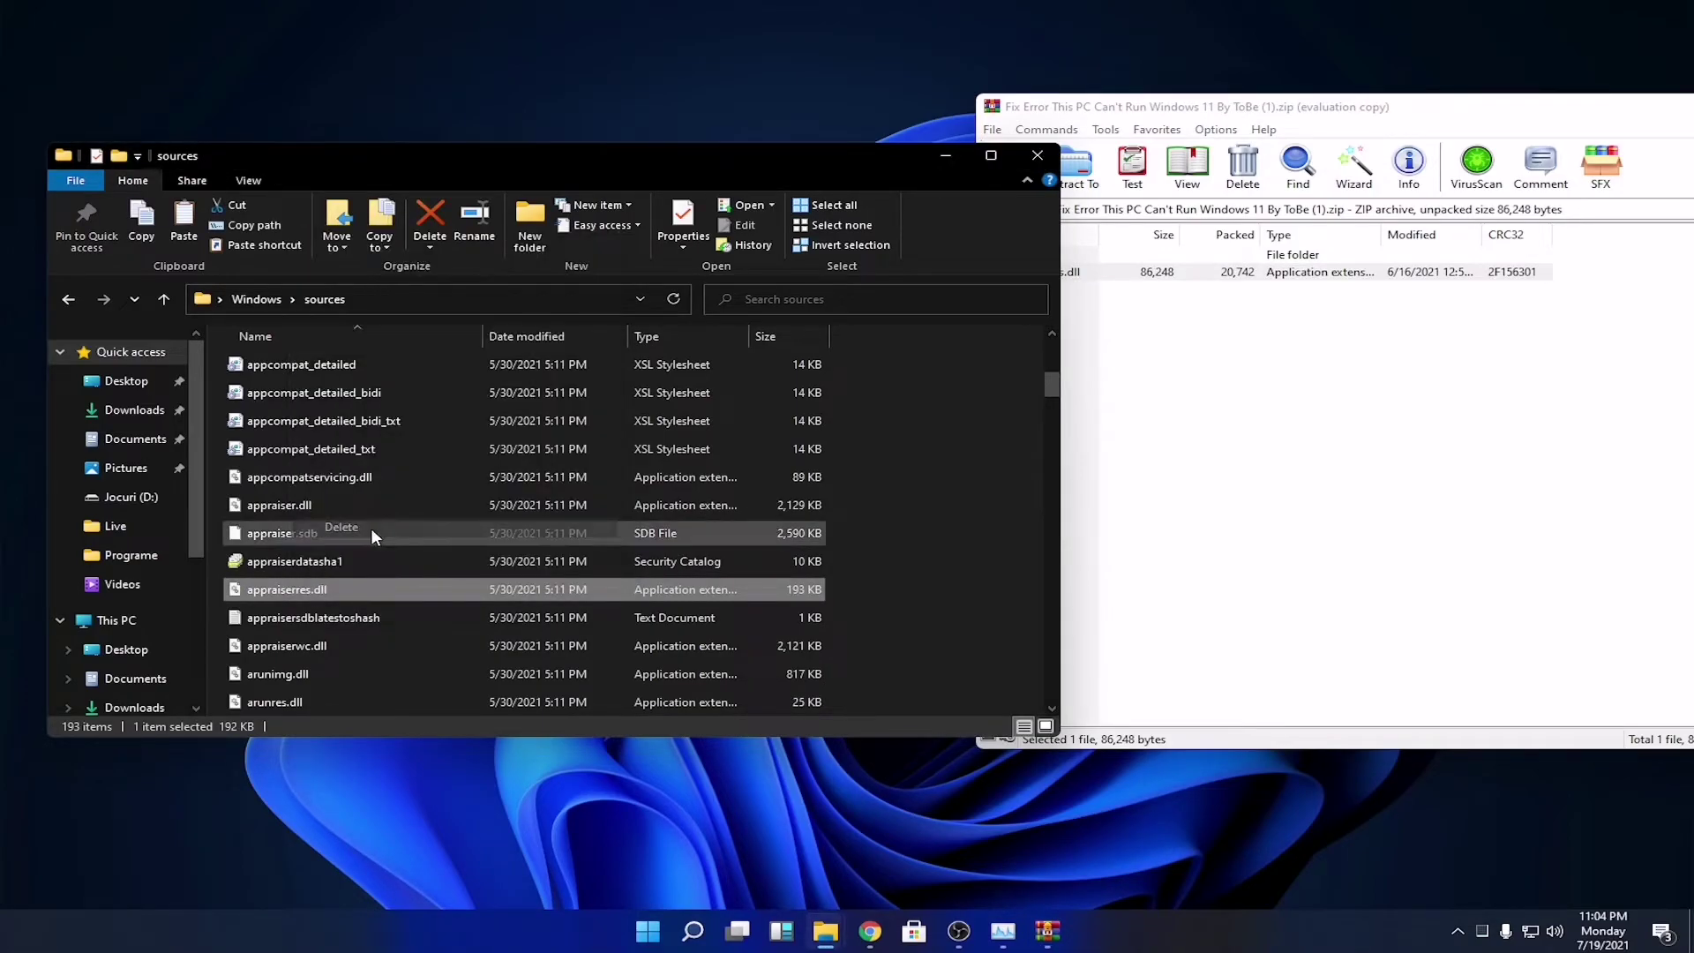
left_click_drag(1040, 272, 942, 414)
right_click(926, 483)
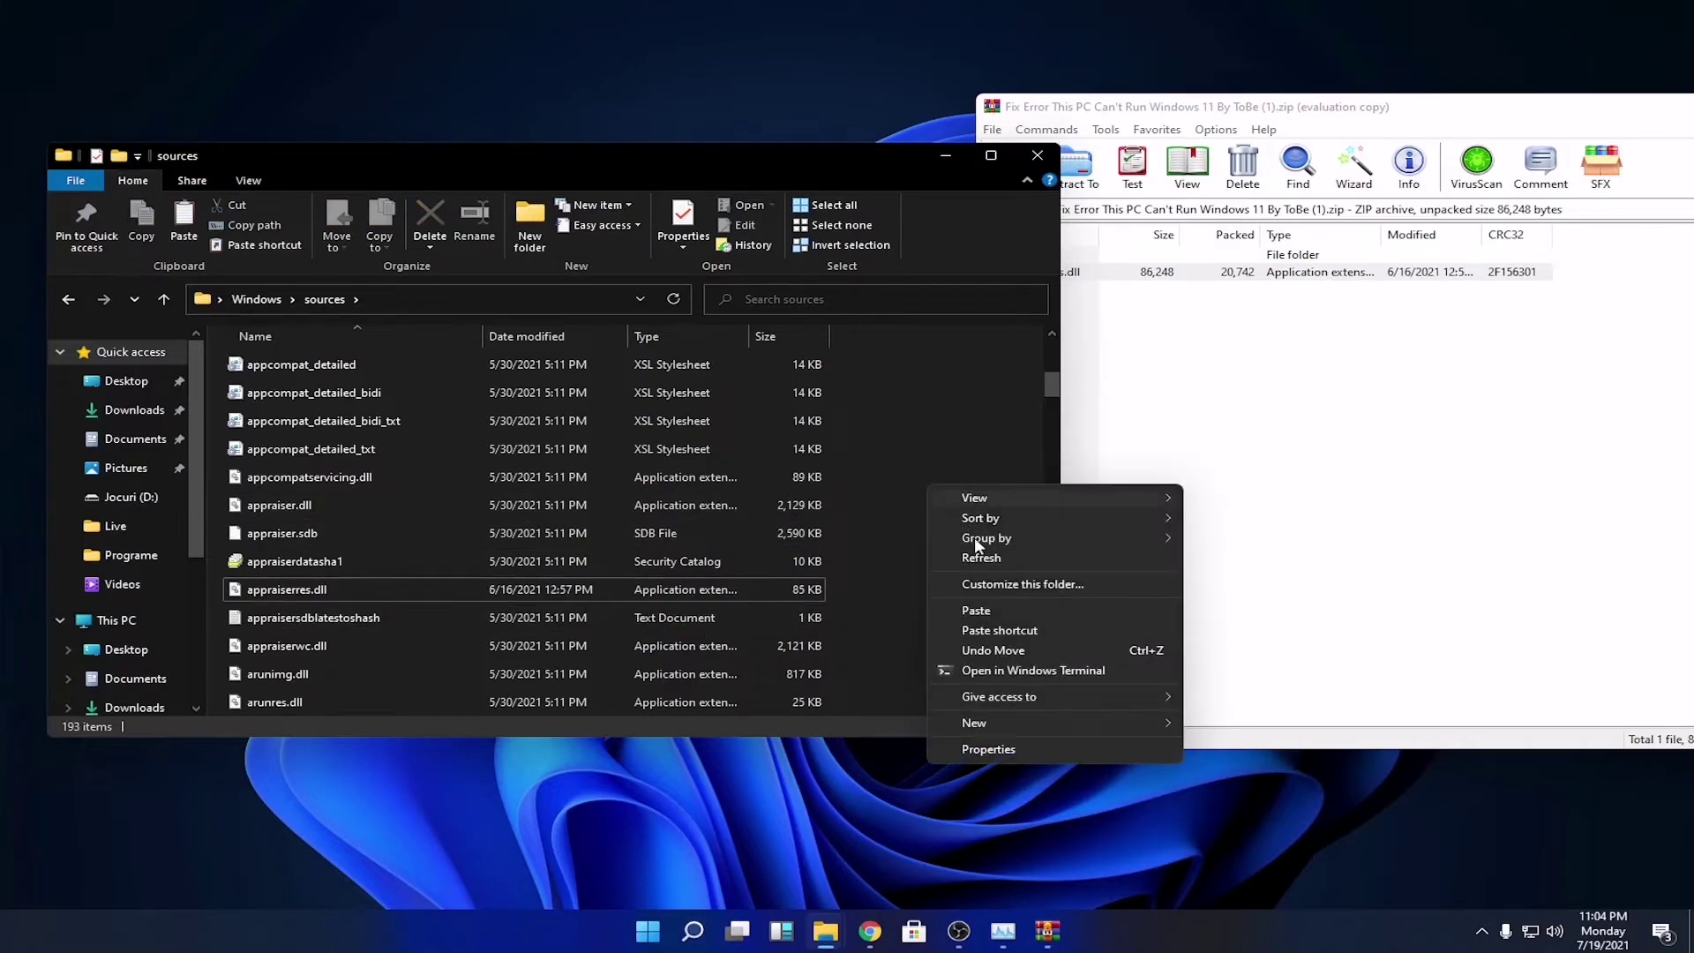
left_click(977, 554)
scroll(750, 572, "down", 8)
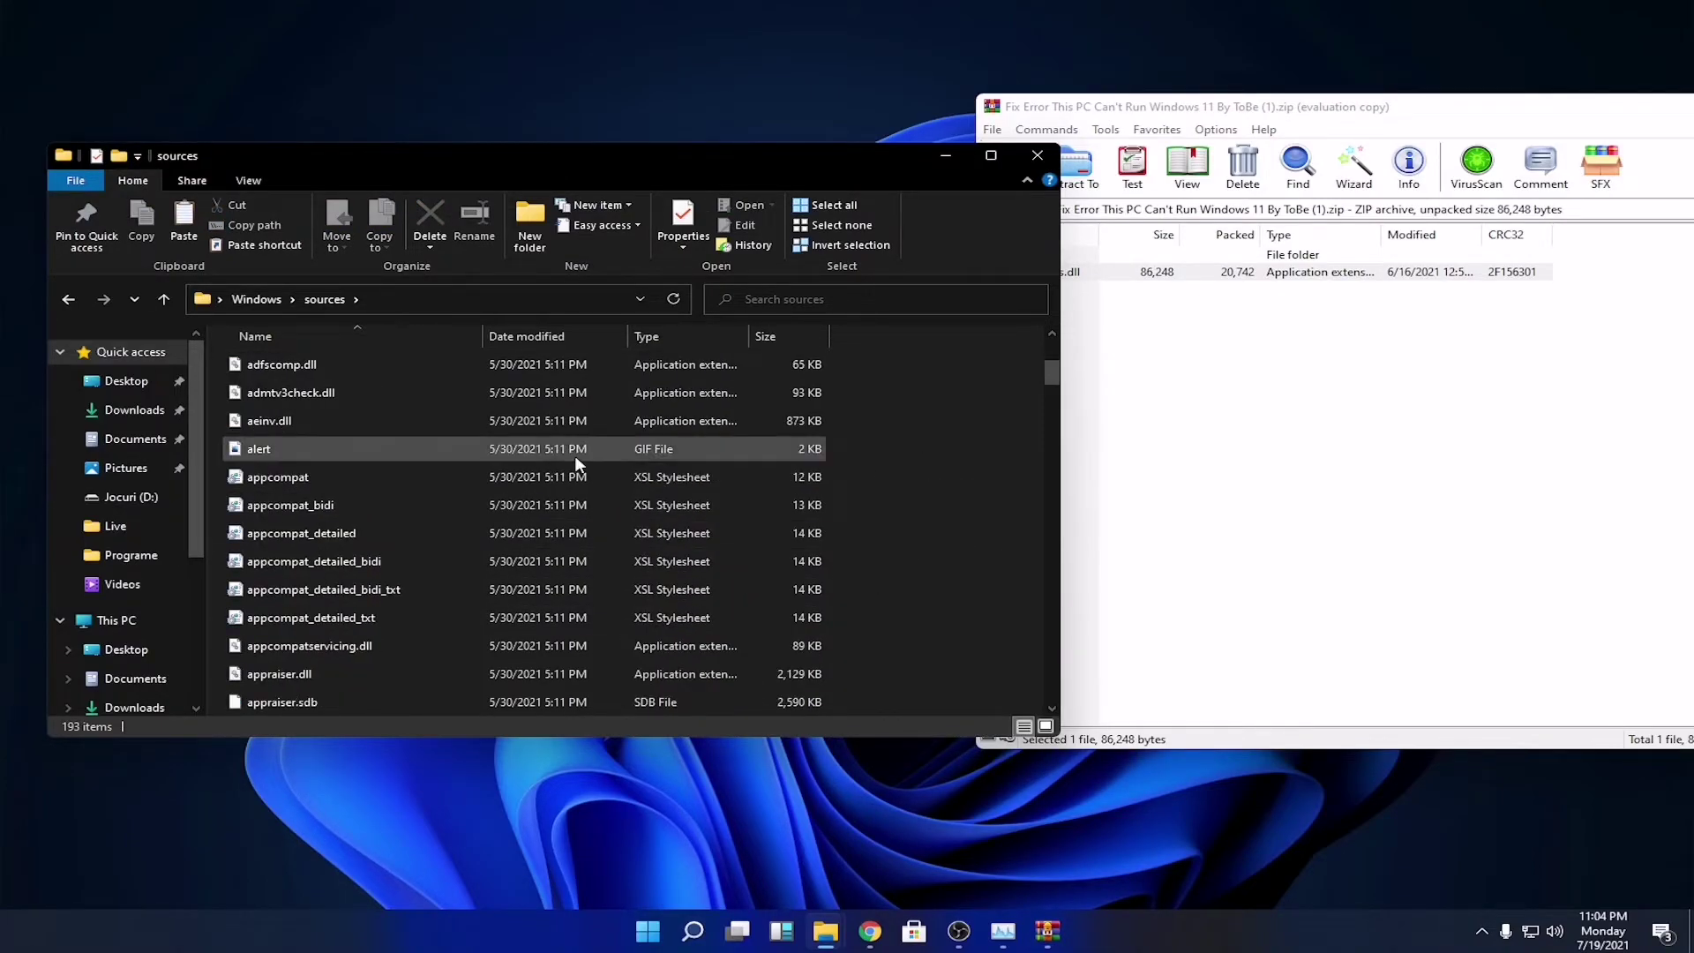
scroll(575, 455, "up", 8)
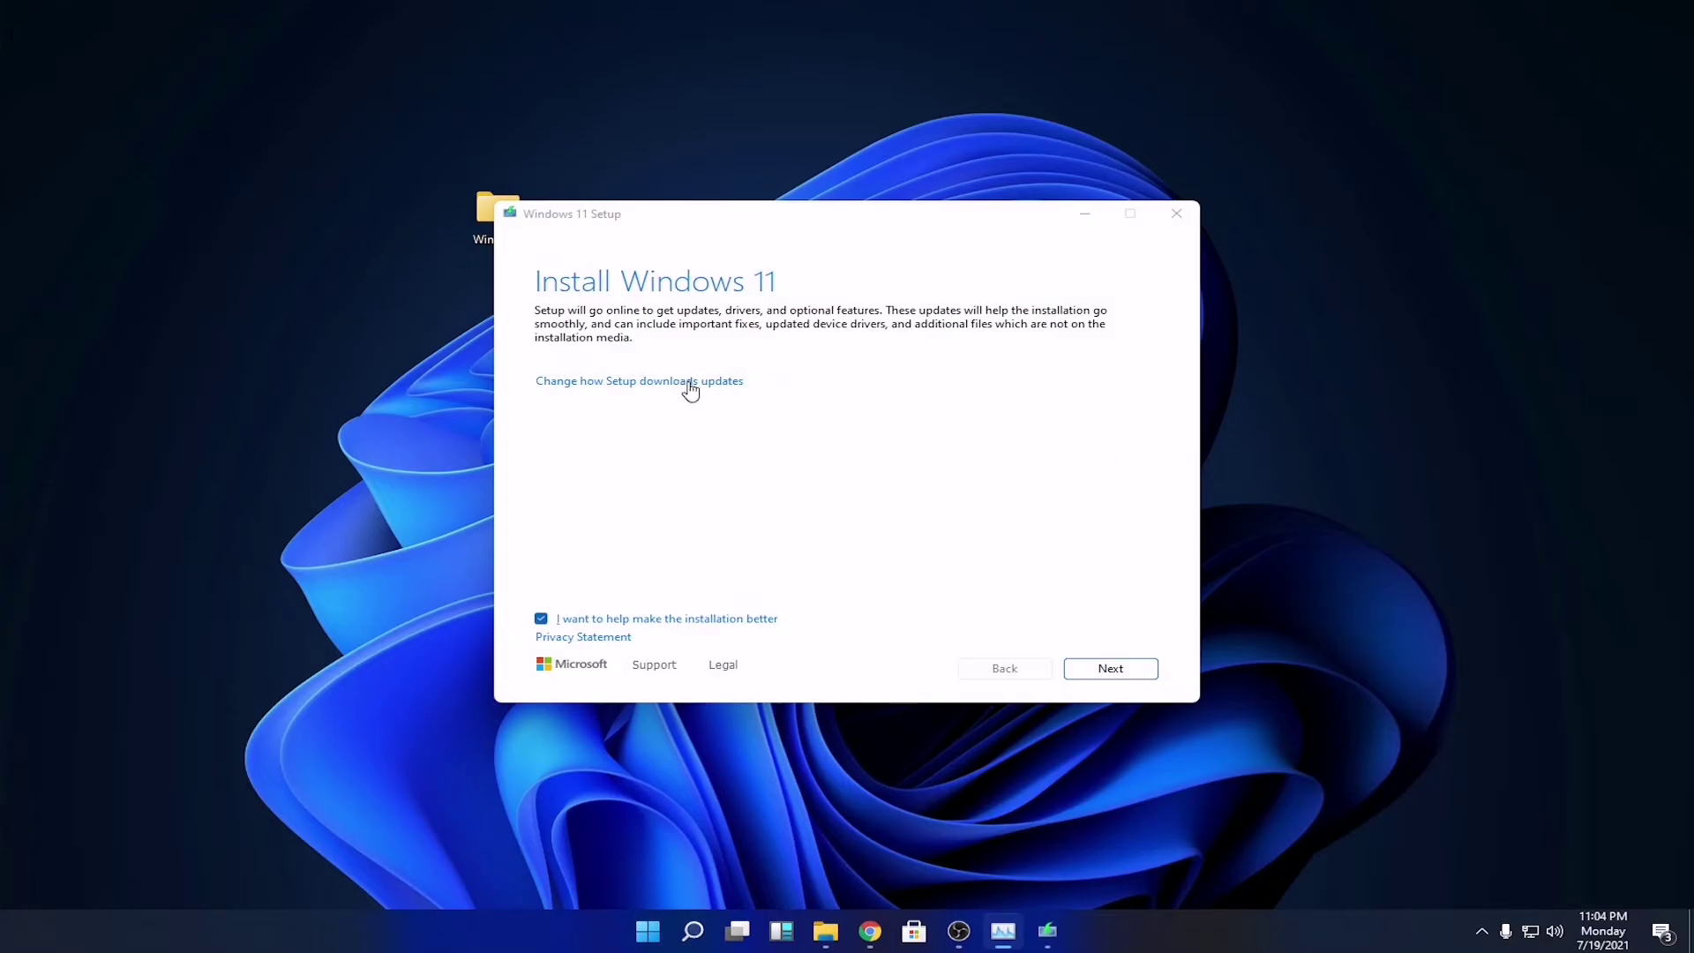
Proceed with the Windows 11 Setup and accept the license terms
left_click(1127, 676)
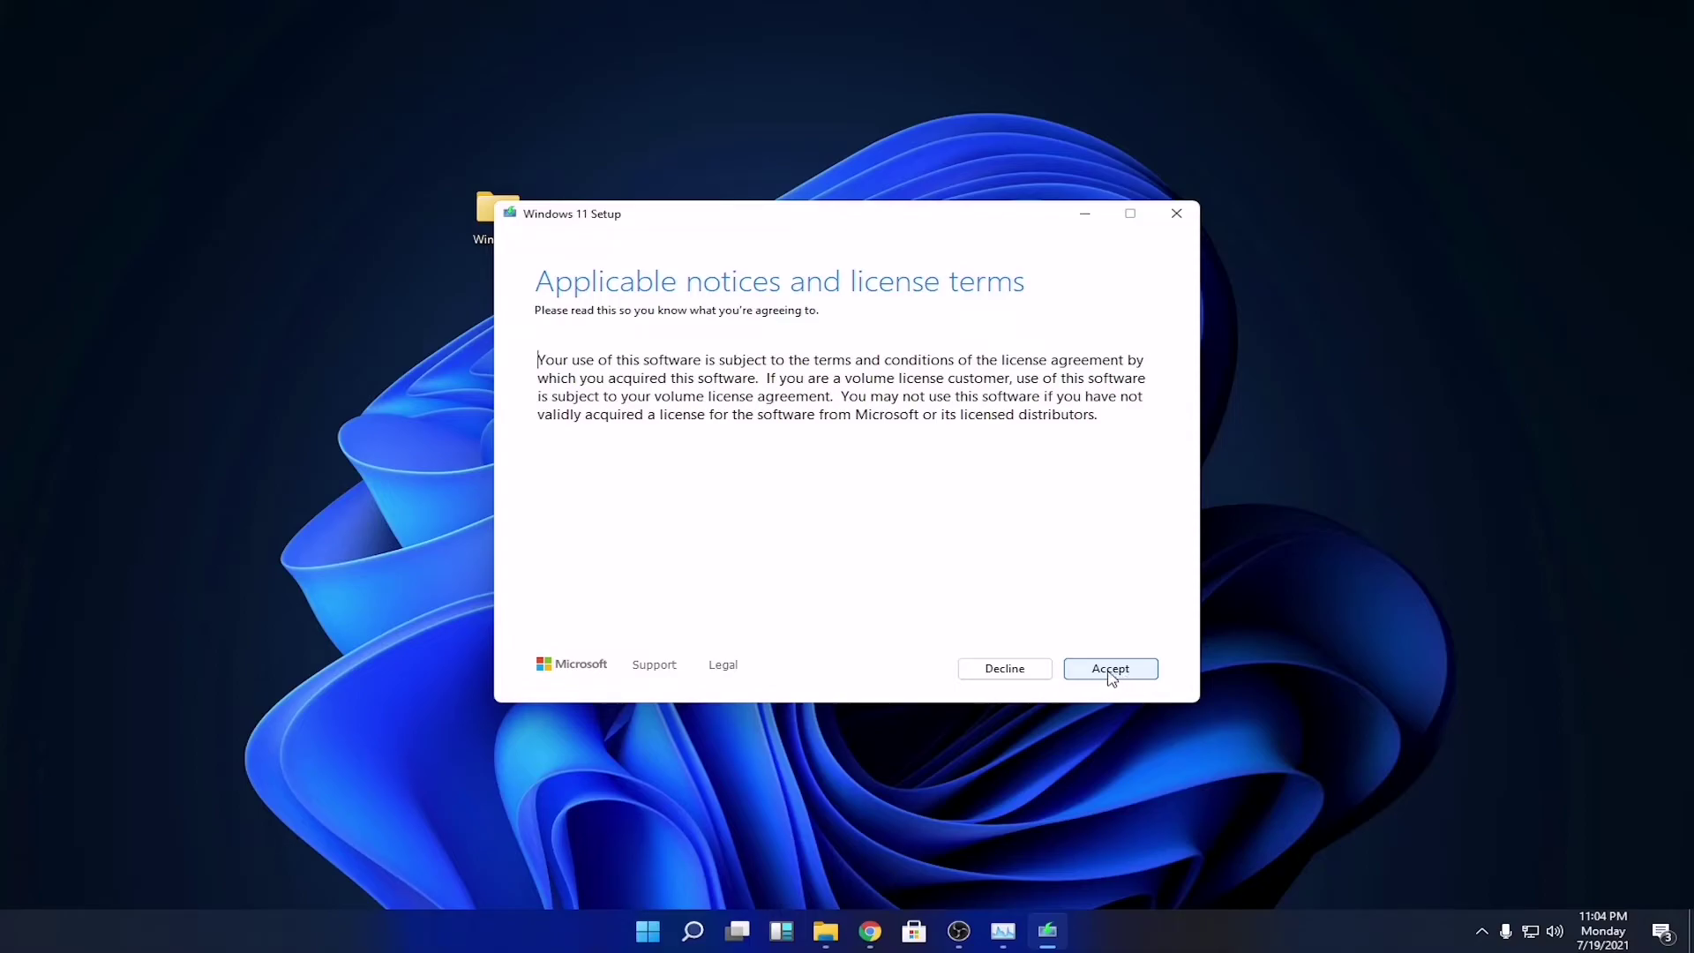
left_click(1110, 669)
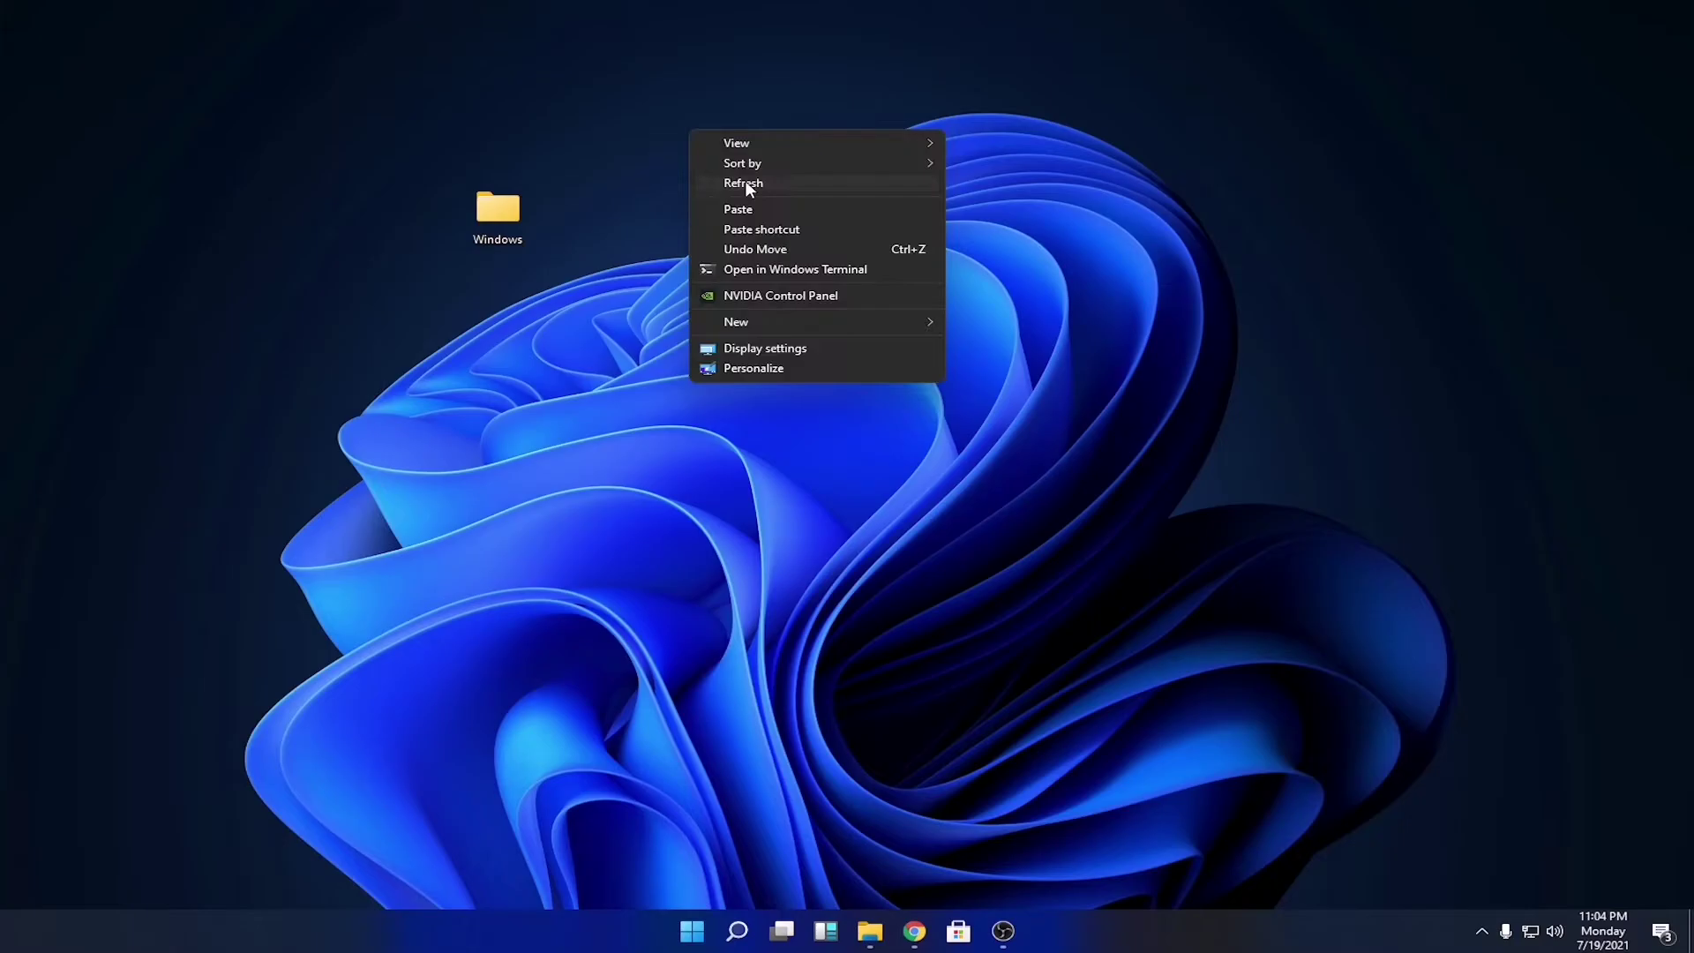
Refresh the desktop and move the Windows folder to the desktop's upper-left corner
left_click(742, 178)
left_click_drag(492, 212, 44, 39)
right_click(548, 115)
left_click(632, 160)
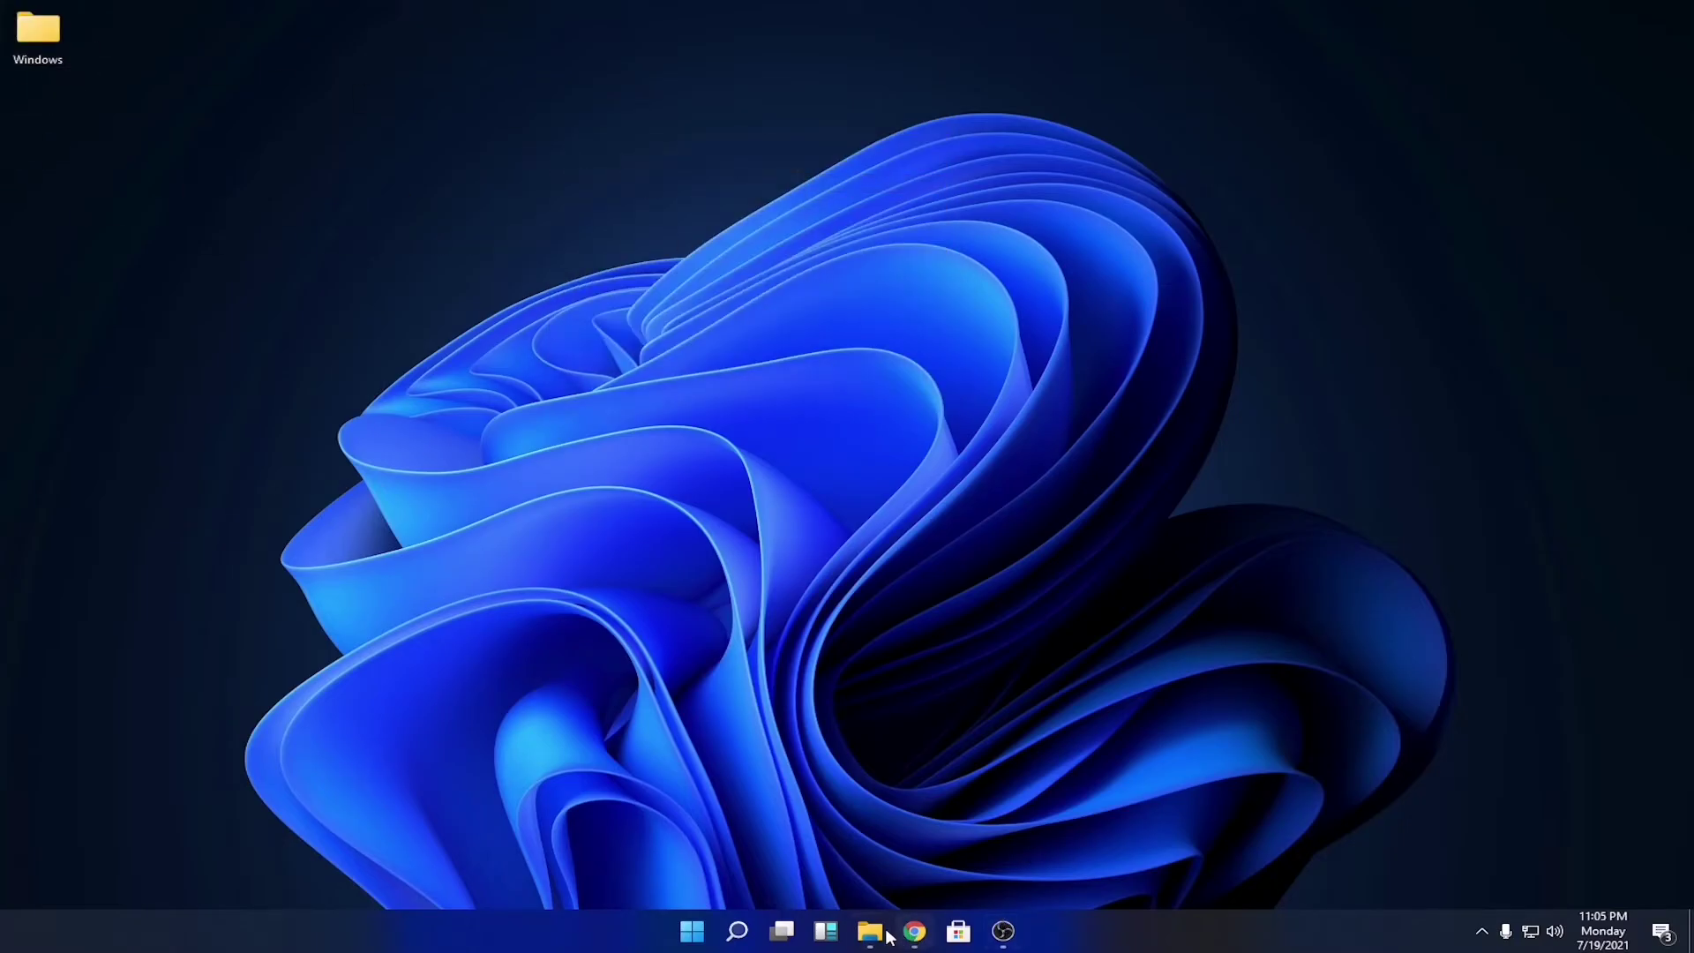
left_click(870, 931)
left_click(1306, 190)
Move the Windows folder off the desktop into a File Explorer location
left_click_drag(39, 55, 653, 141)
left_click(871, 934)
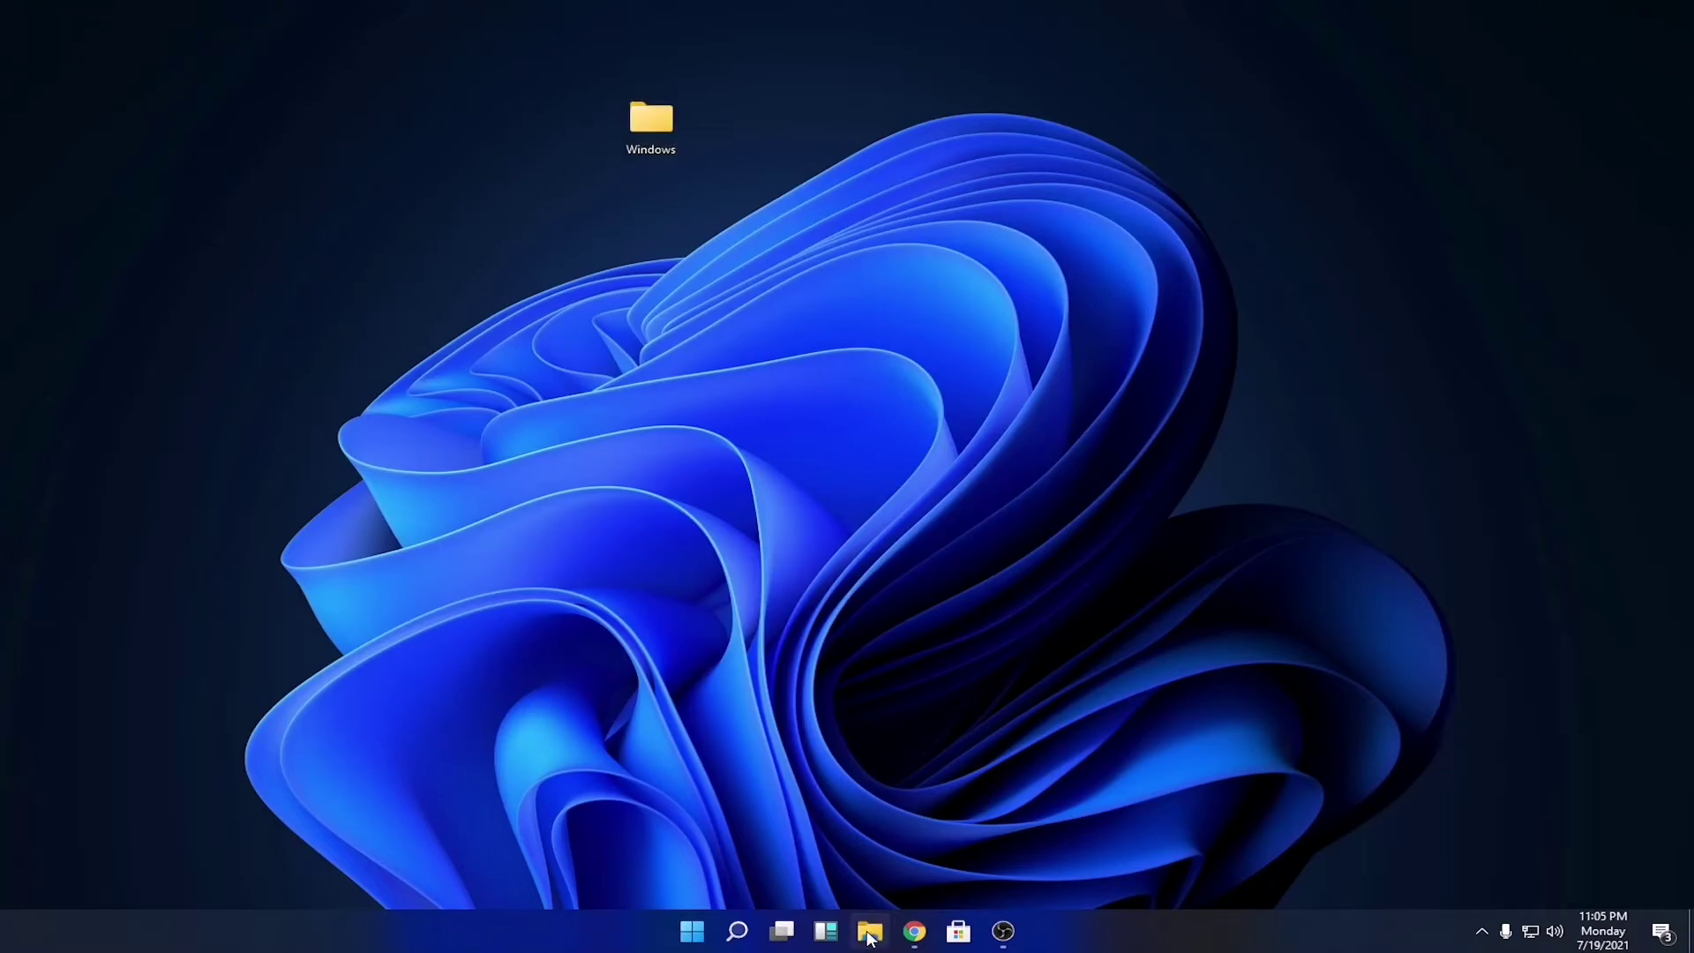
left_click_drag(654, 128, 599, 672)
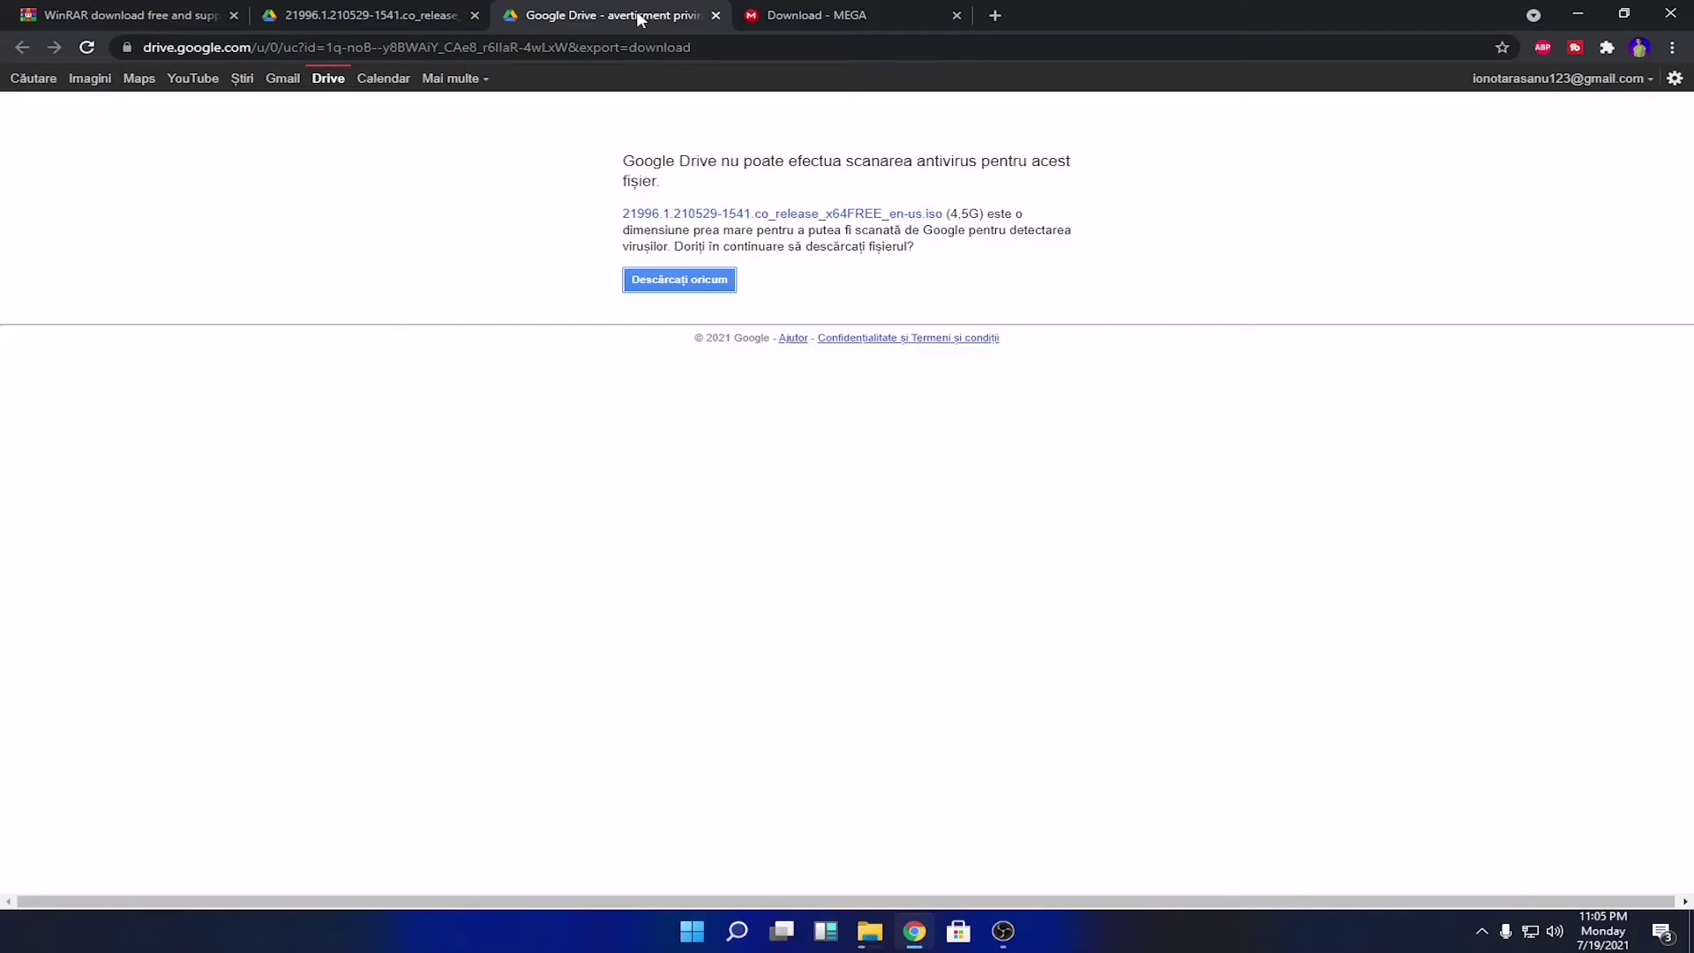
Review the WinRAR, Google Drive and MEGA download pages open in Chrome
left_click(146, 15)
left_click(424, 10)
left_click(605, 12)
left_click(851, 12)
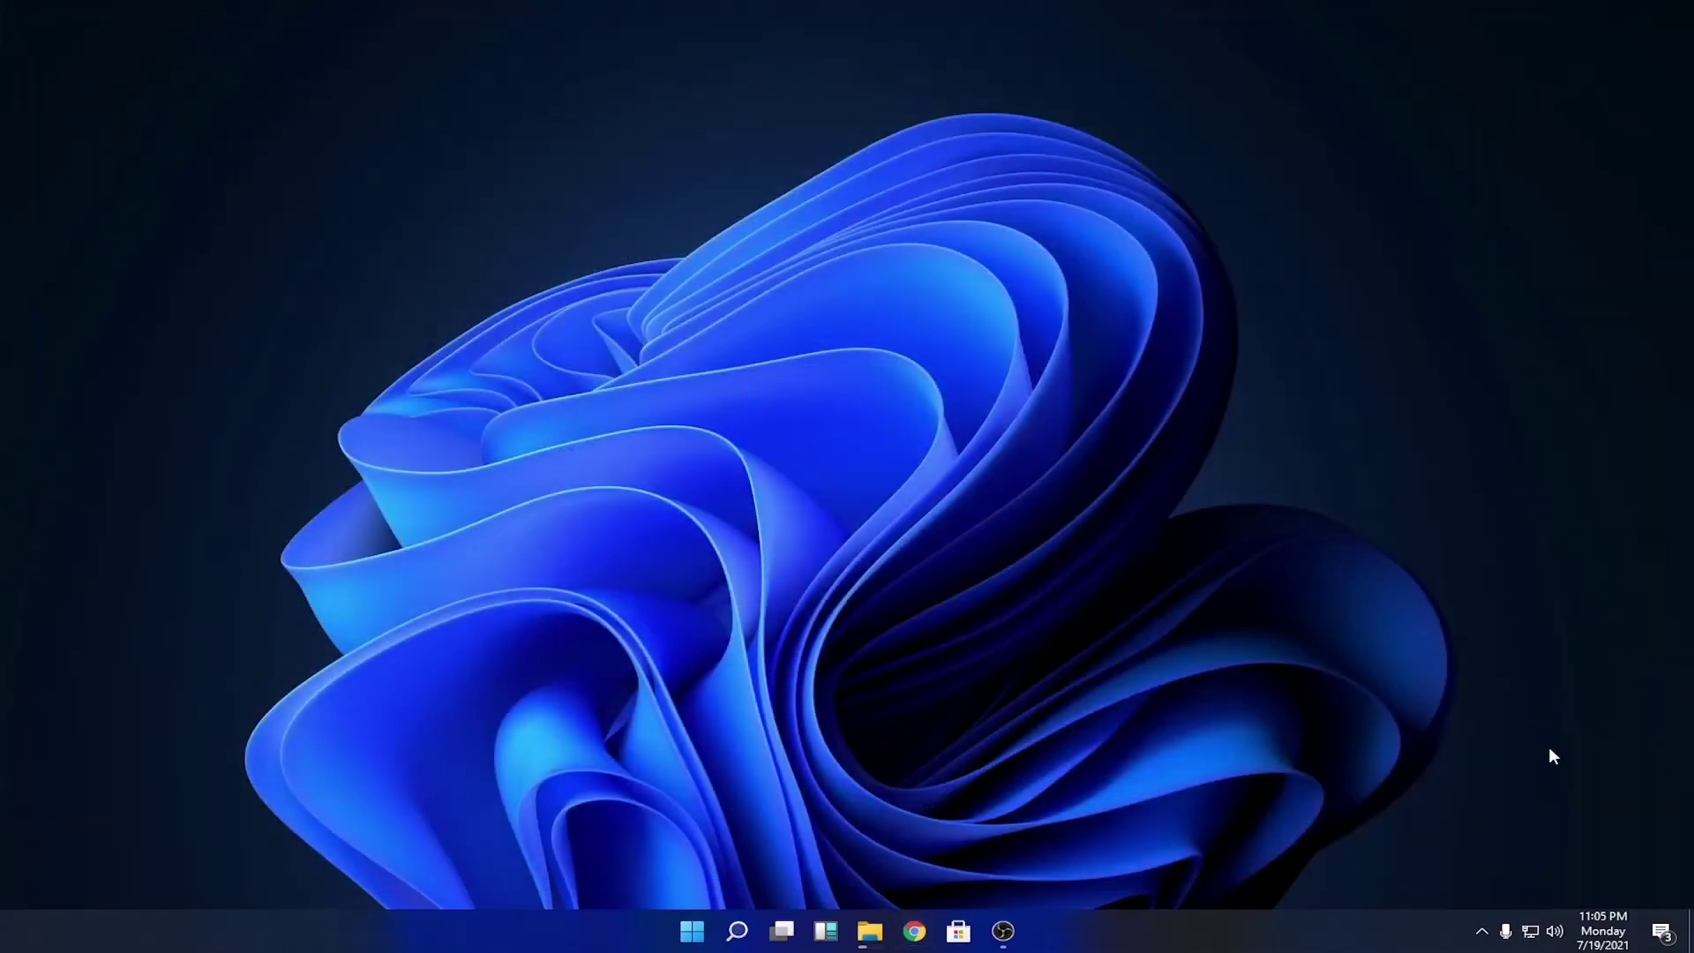